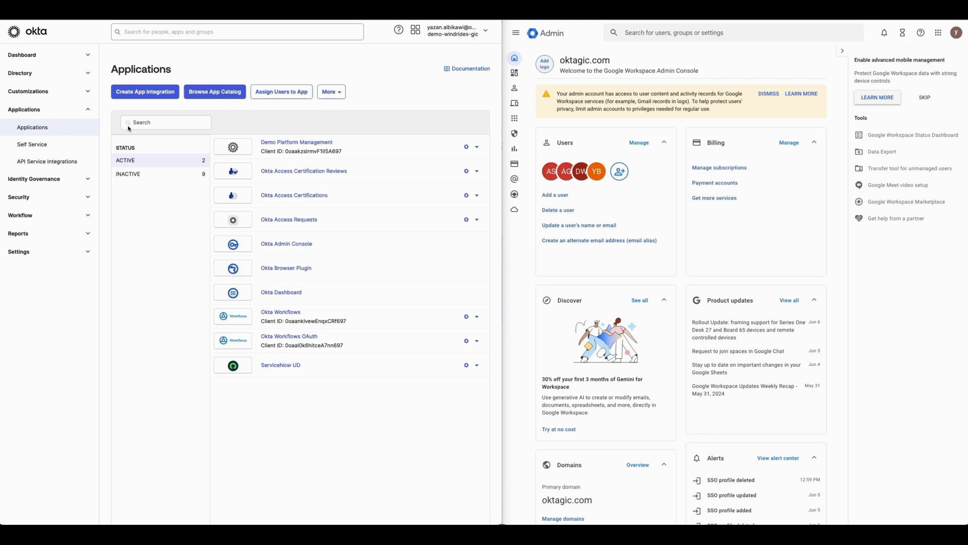
Step: Search the app integration catalog for "google workspace" and open the Google Workspace integration
left_click(216, 93)
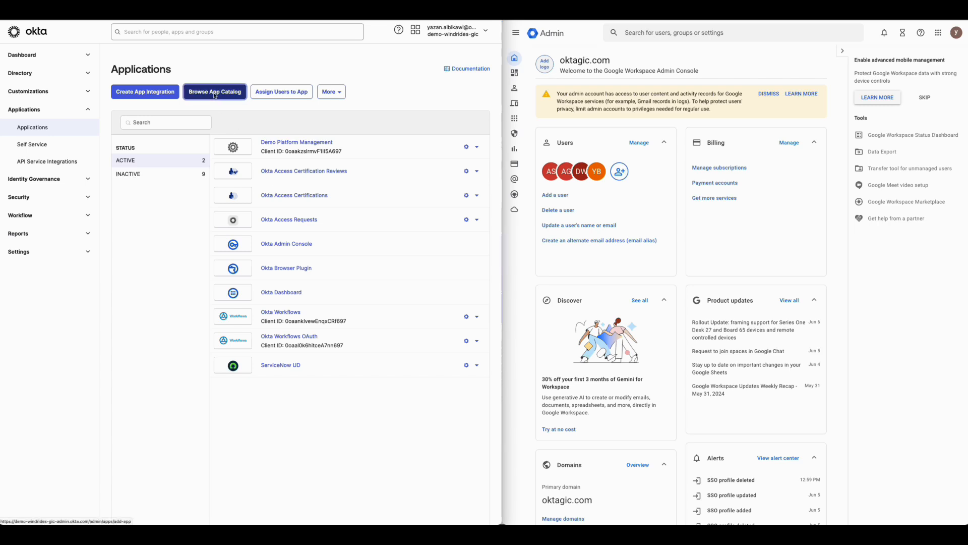
left_click(247, 121)
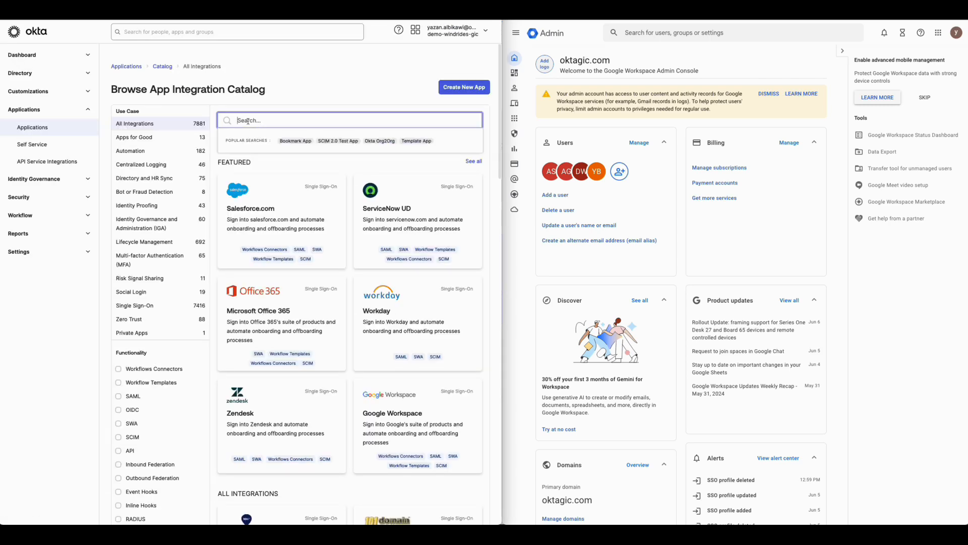
type("google wor")
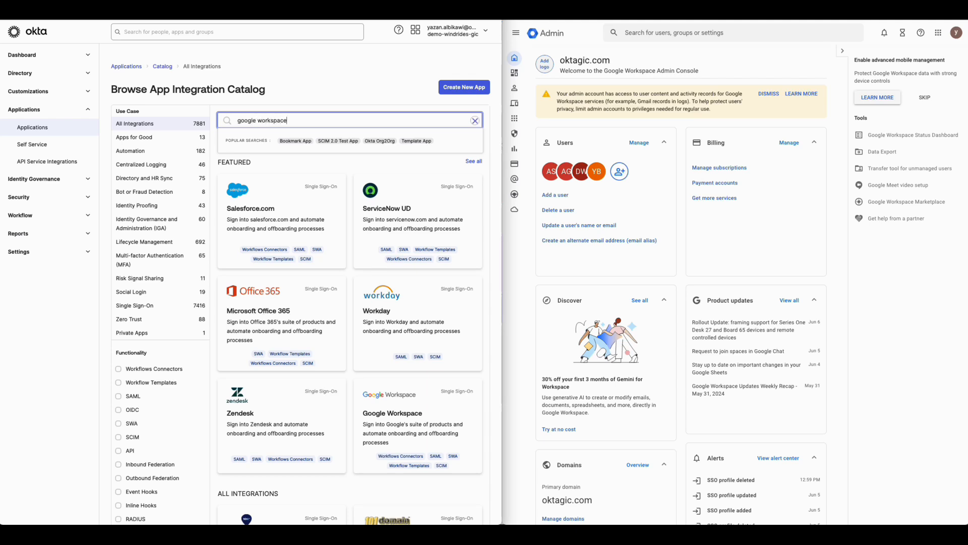
type("kspace")
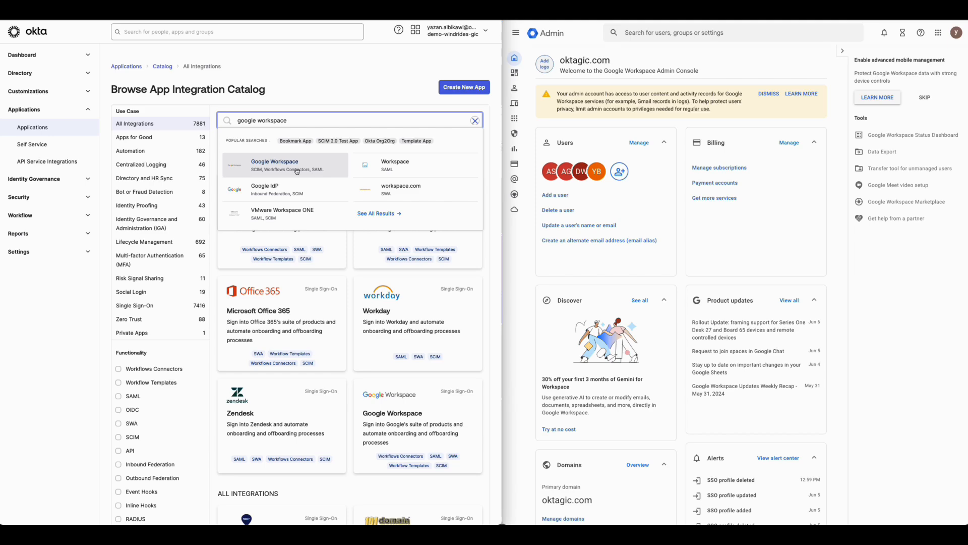
left_click(288, 170)
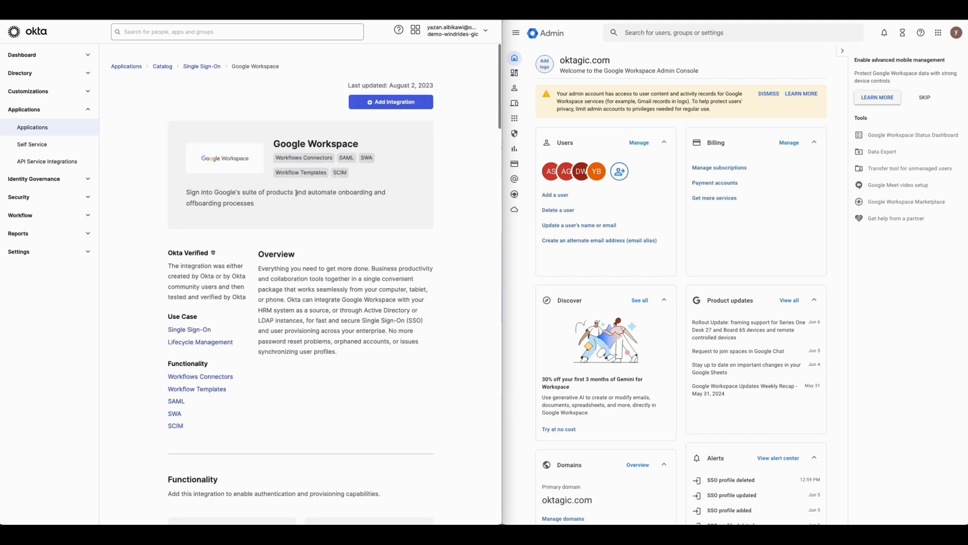
Step: Review the Google Workspace integration's supported functionality and start adding the integration
scroll(296, 193, "down", 5)
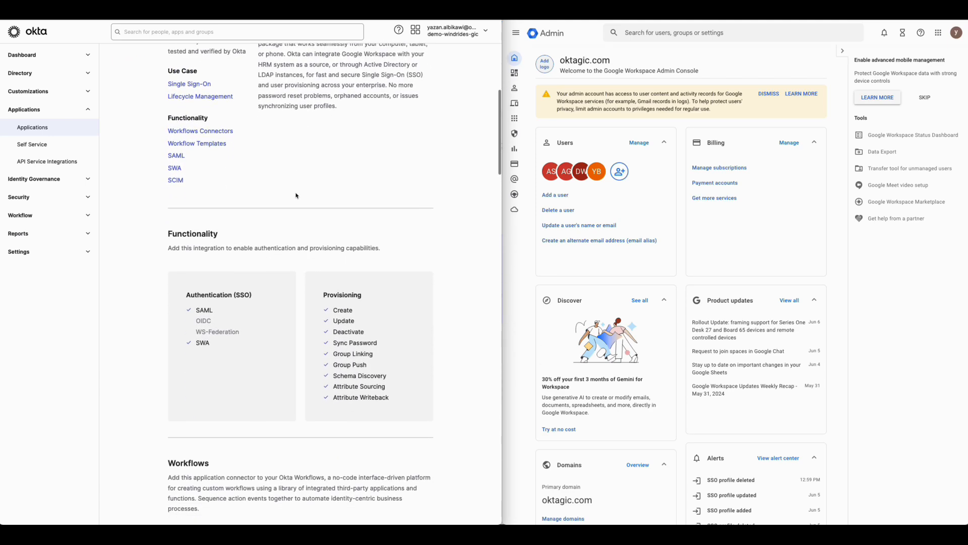
scroll(290, 232, "down", 6)
scroll(288, 238, "up", 11)
left_click(378, 102)
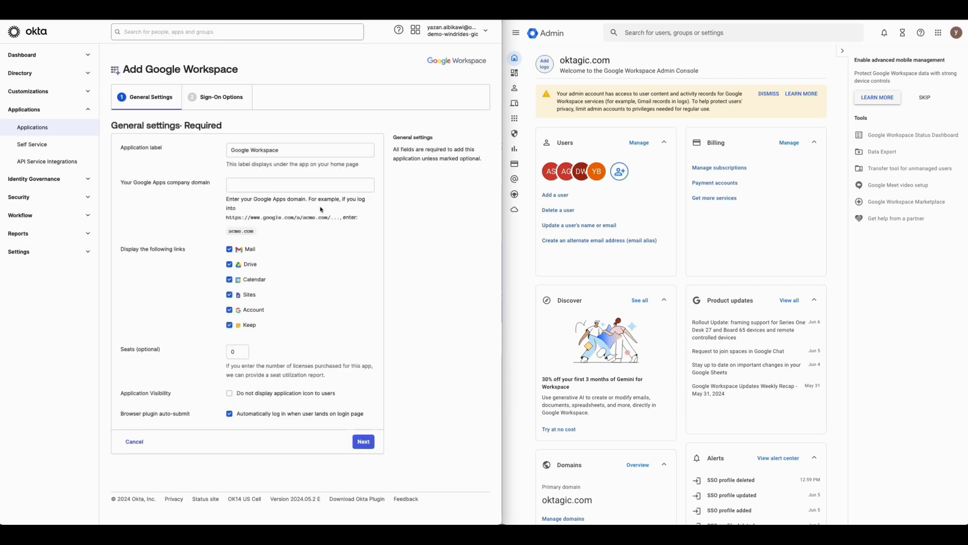
Step: Set the Google Apps company domain to oktagic.com, keep all app links displayed, and continue to the sign-on options
left_click(272, 185)
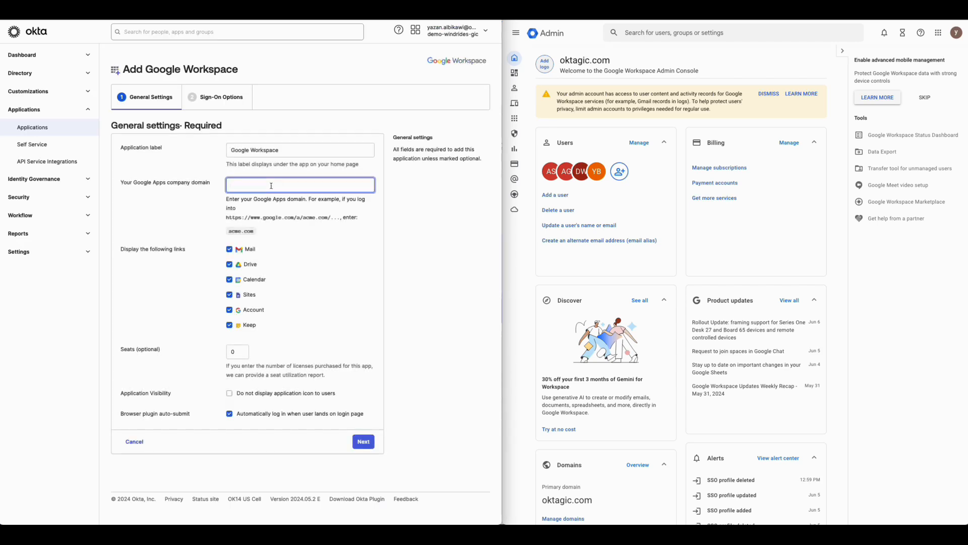
type("oktagic.com")
left_click(292, 249)
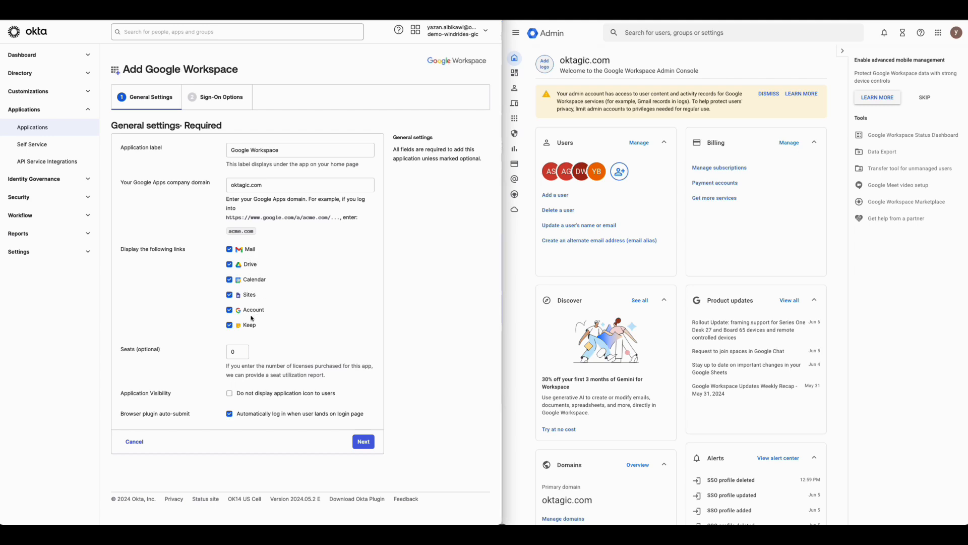
left_click(229, 326)
left_click(230, 325)
left_click(368, 446)
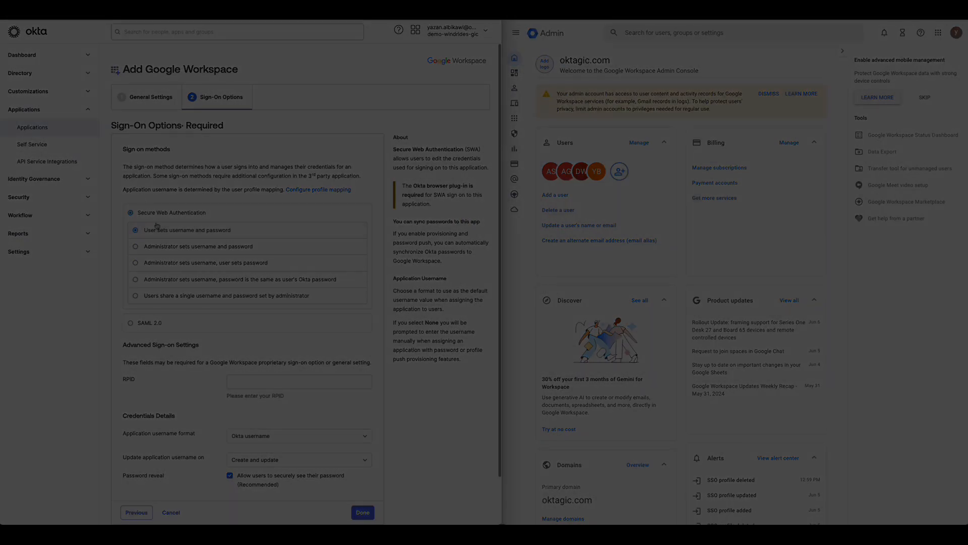
Step: Choose SAML 2.0 as the sign-on method and open its setup instructions at the SSO profile values
left_click(292, 327)
scroll(157, 359, "down", 2)
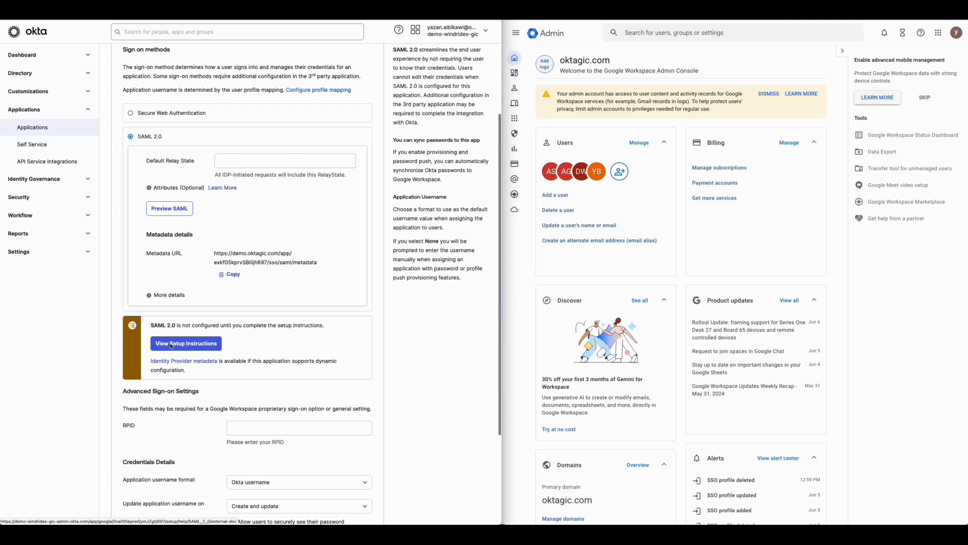
left_click(172, 346)
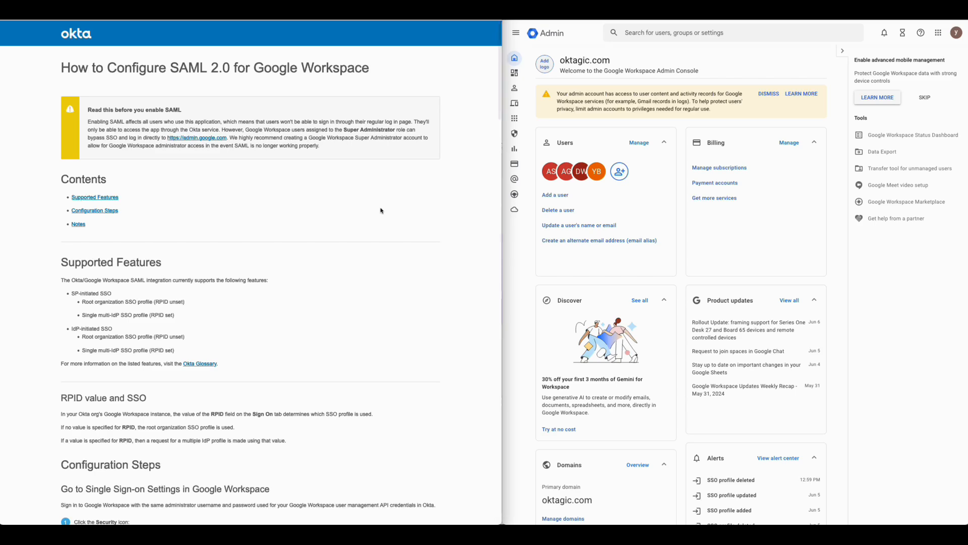
scroll(381, 209, "down", 5)
scroll(381, 210, "down", 12)
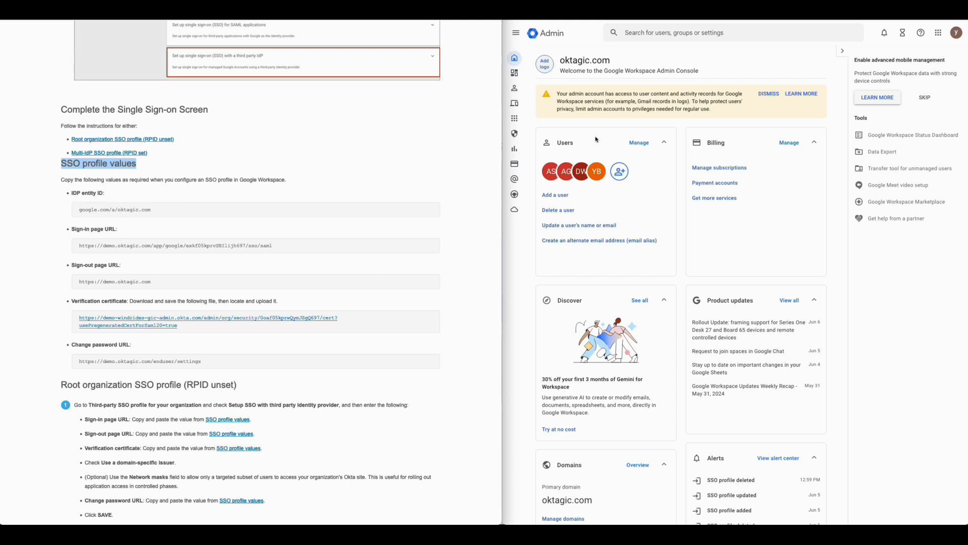
Step: In the Google Admin console, go to the security settings for SSO with third-party IDPs and start a new SAML profile
left_click(521, 277)
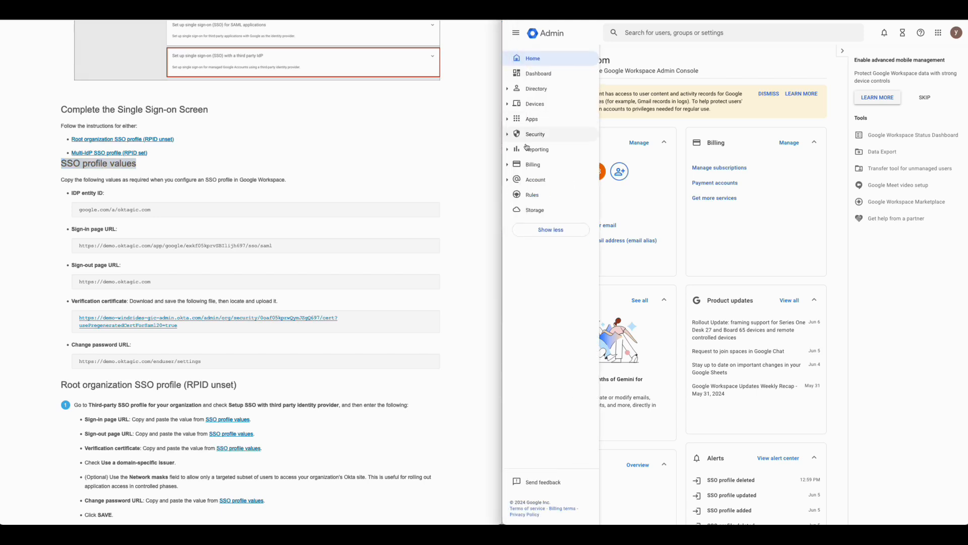
left_click(529, 135)
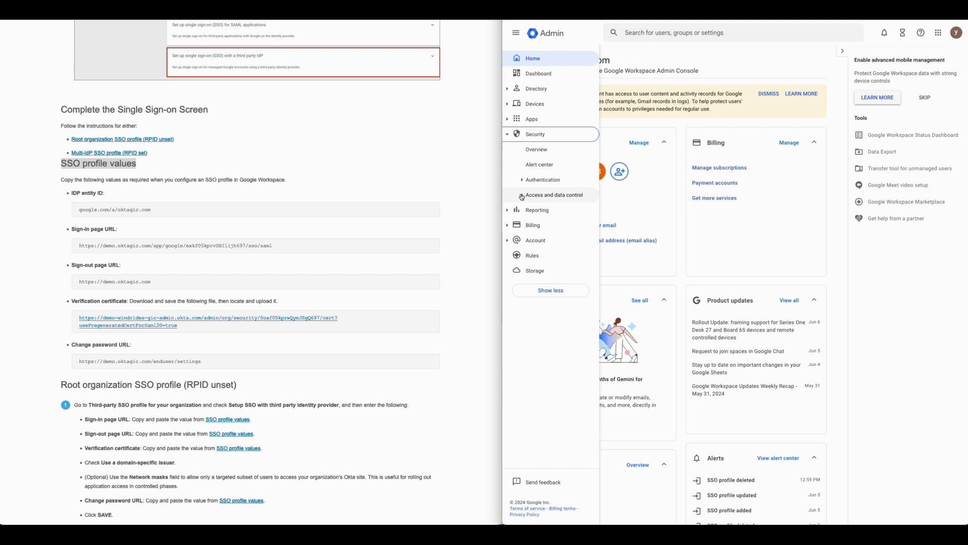
left_click(541, 180)
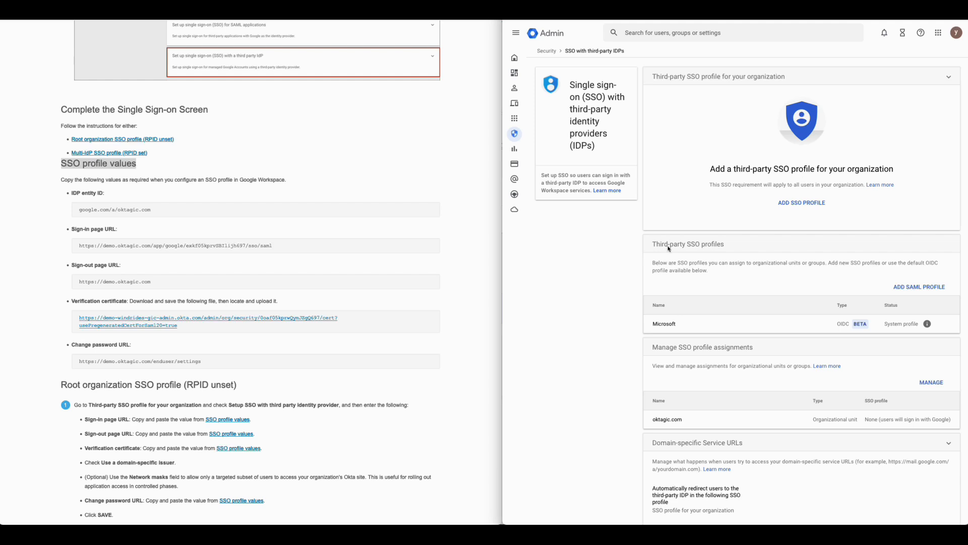
left_click_drag(652, 244, 725, 249)
left_click(906, 288)
Step: Name the SSO profile IAMSE and copy the IDP entity ID google.com/a/oktagic.com into it from the Okta instructions
left_click(676, 106)
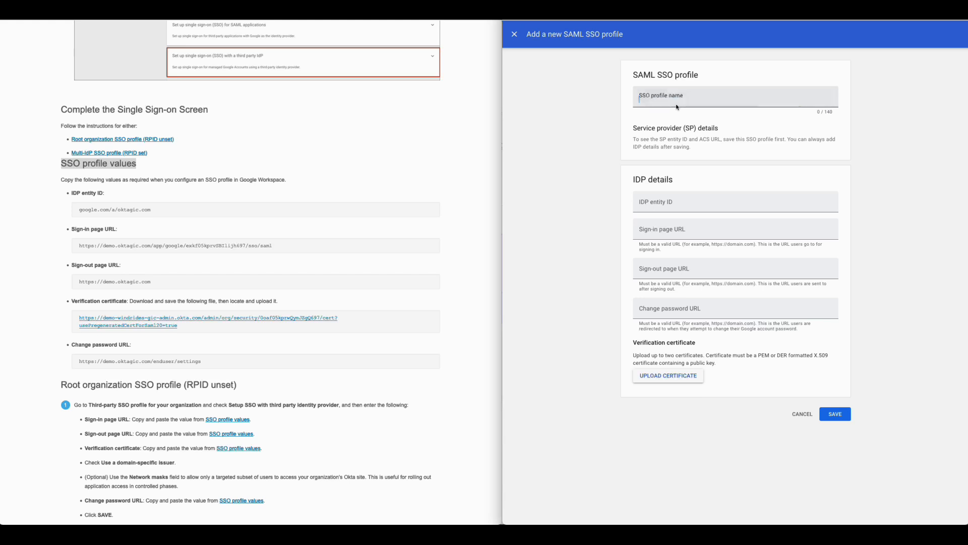
type("IAMSE")
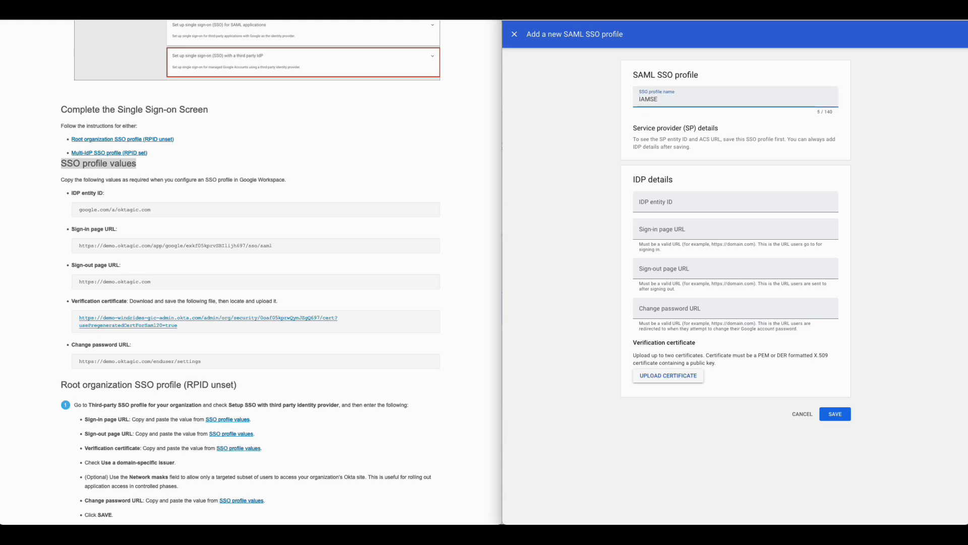
left_click(129, 204)
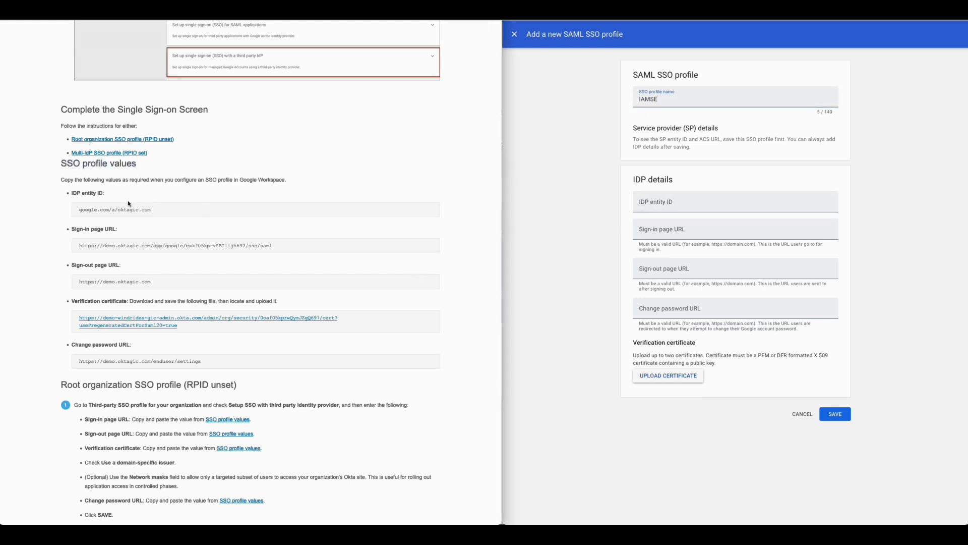
triple_click(122, 209)
key("super+c")
left_click(676, 211)
key("super+v")
Step: Copy the sign-in page URL, sign-out page URL and change password URL from the Okta instructions into the profile's IDP details
triple_click(129, 246)
left_click(671, 229)
type("https://demo.oktagic.com/app/google/exkf05kprvSBIlijh697/sso/saml")
triple_click(128, 283)
key("super+c")
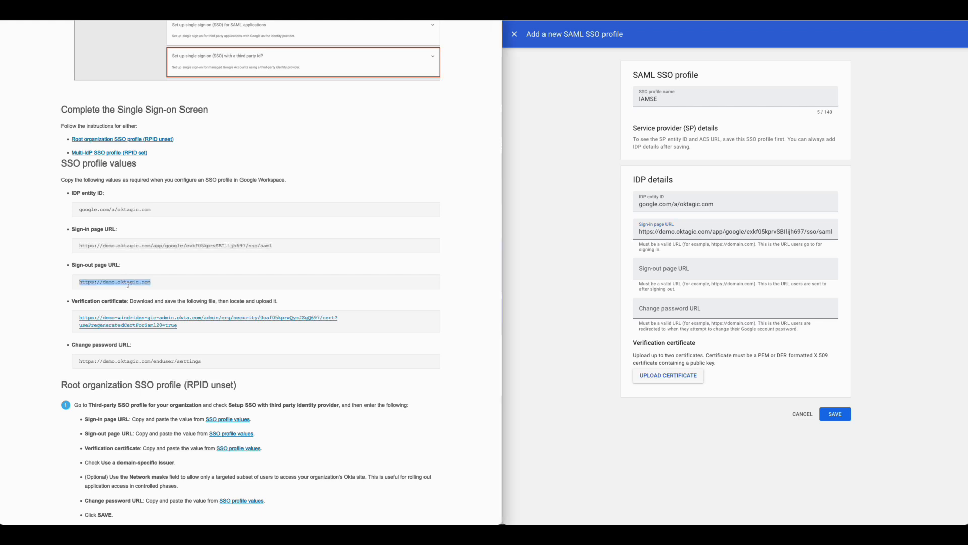
left_click(649, 272)
key("super+v")
triple_click(136, 361)
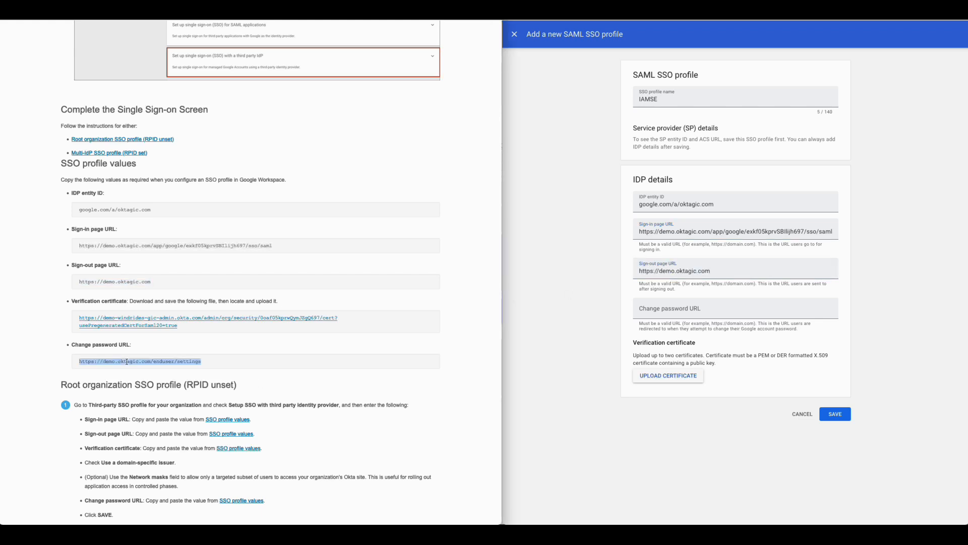
left_click(657, 311)
key("super+v")
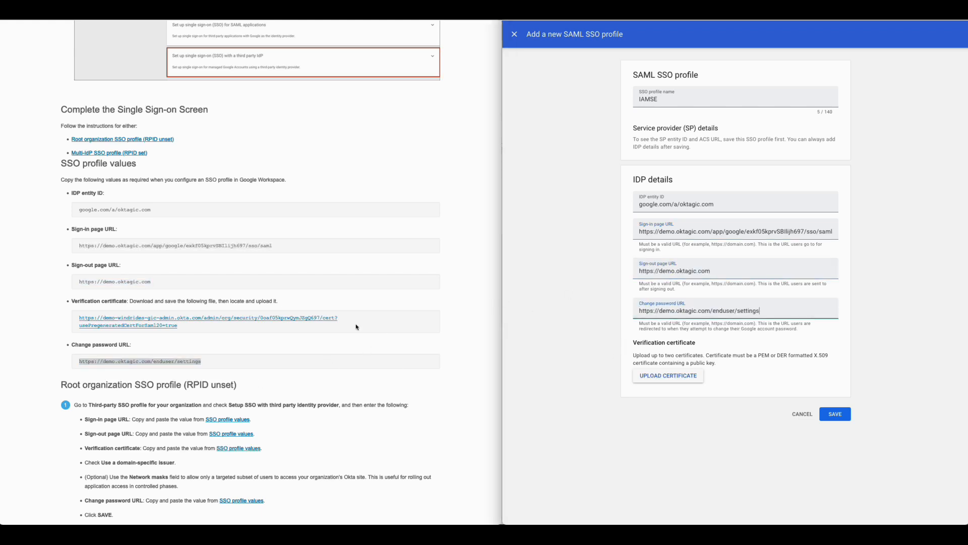
Step: Download Okta's verification certificate, upload it to the SAML SSO profile, and save the profile
left_click(150, 324)
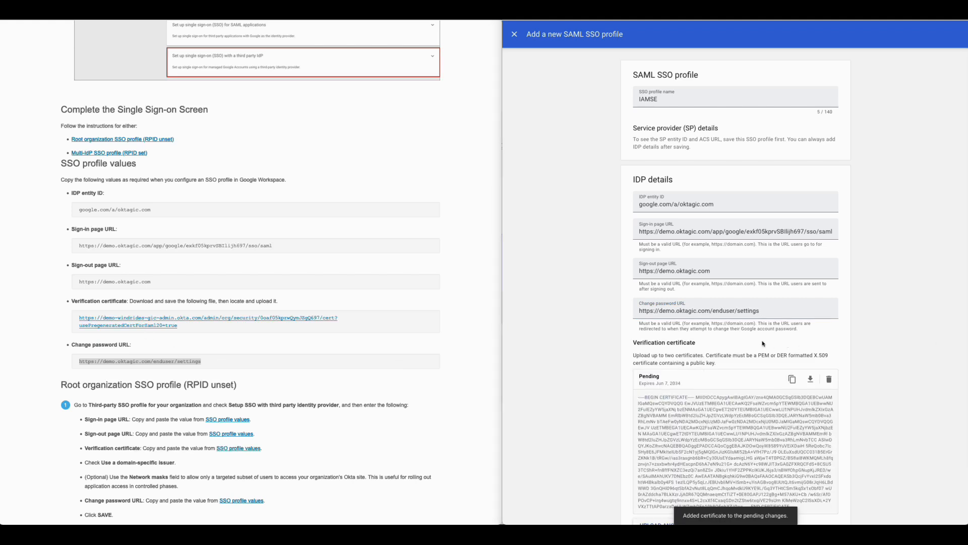
scroll(706, 333, "down", 2)
scroll(704, 333, "up", 3)
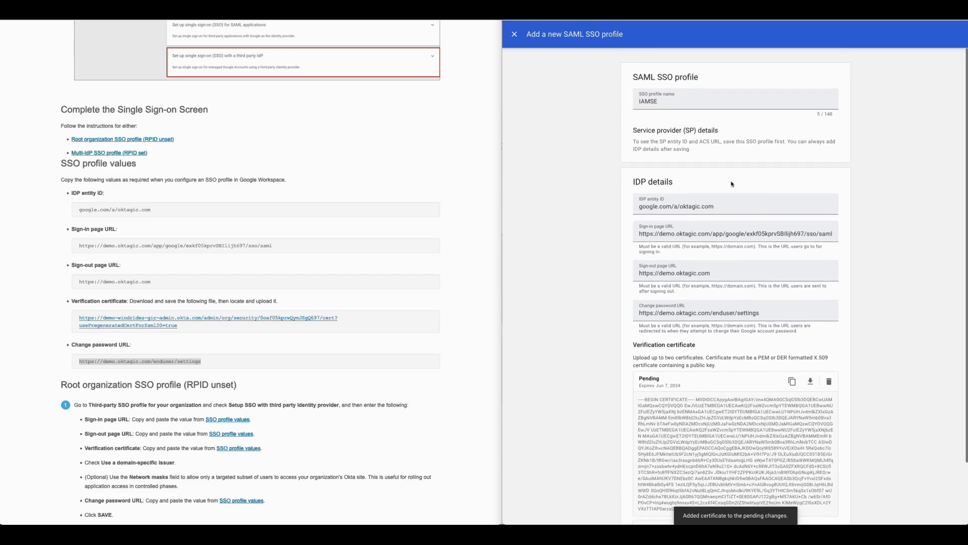
scroll(842, 295, "down", 3)
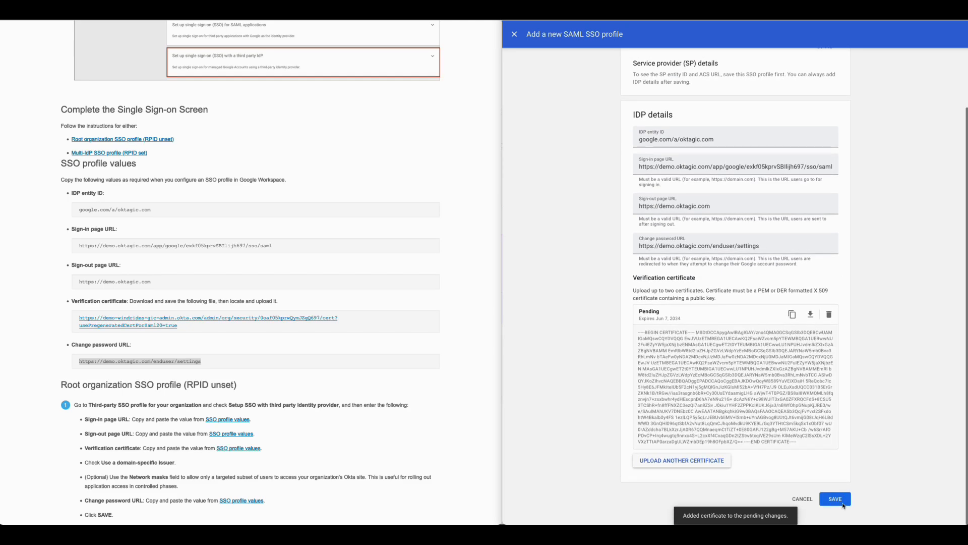
left_click(838, 501)
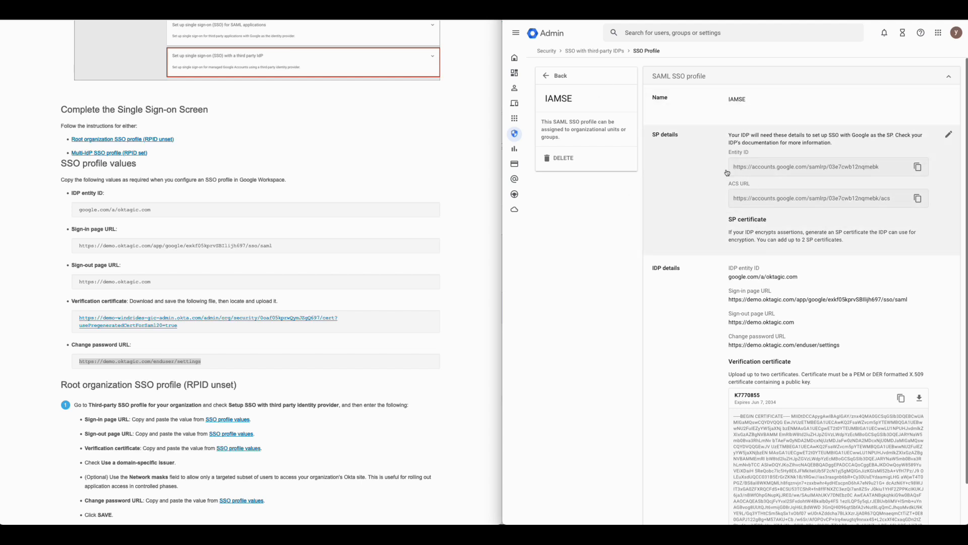
Step: Copy the identifier at the end of the profile's SP entity ID into the RPID field of Okta's Google Workspace sign-on options
left_click(861, 169)
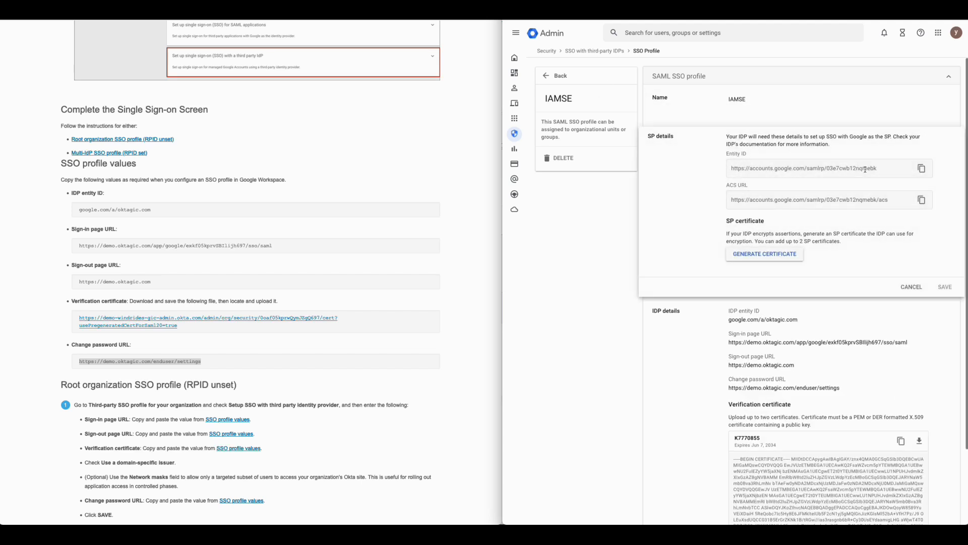
left_click_drag(879, 170, 834, 169)
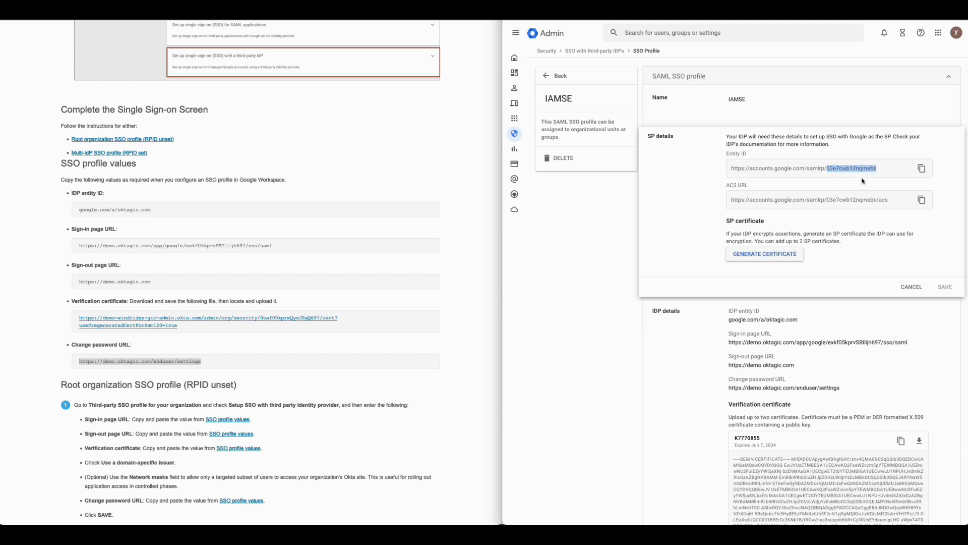
left_click(391, 187)
scroll(392, 186, "up", 5)
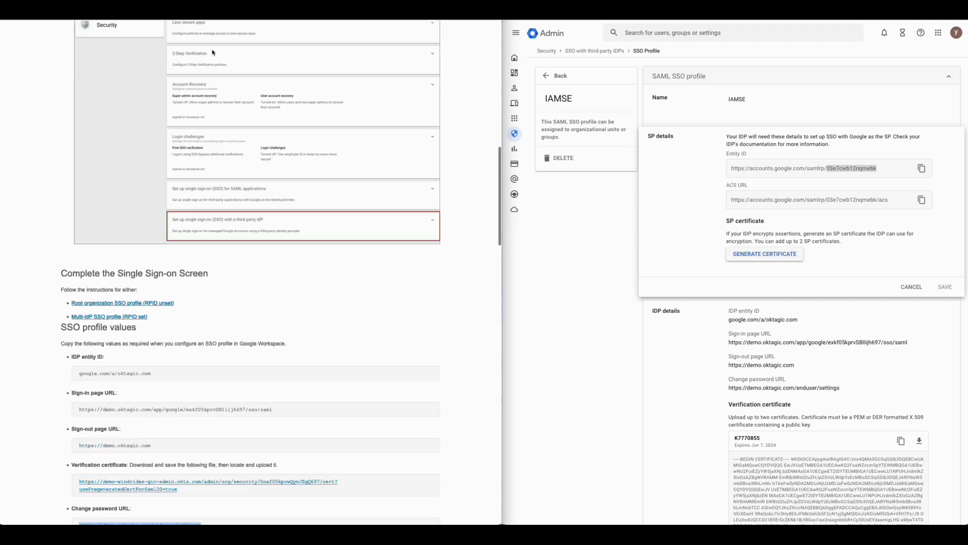
left_click(197, 10)
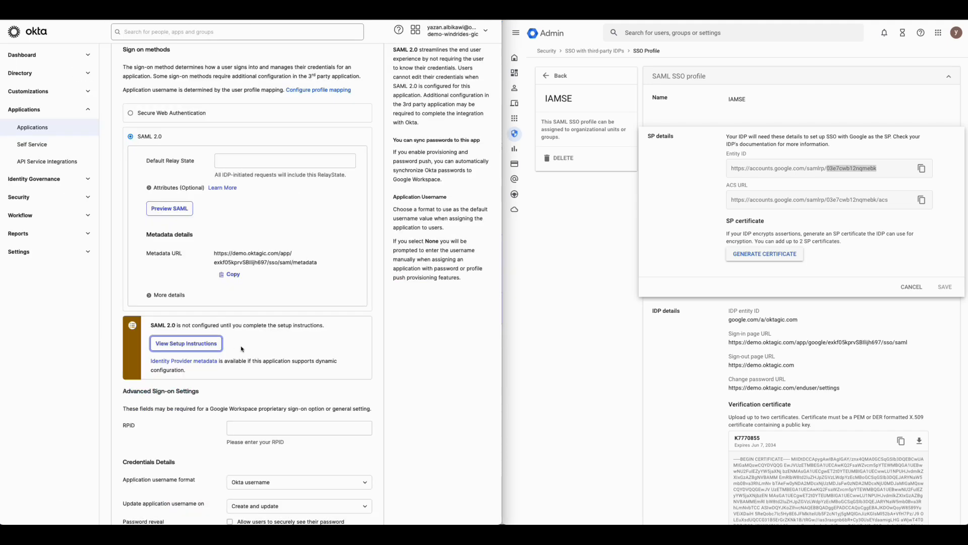
scroll(242, 348, "down", 3)
left_click(267, 347)
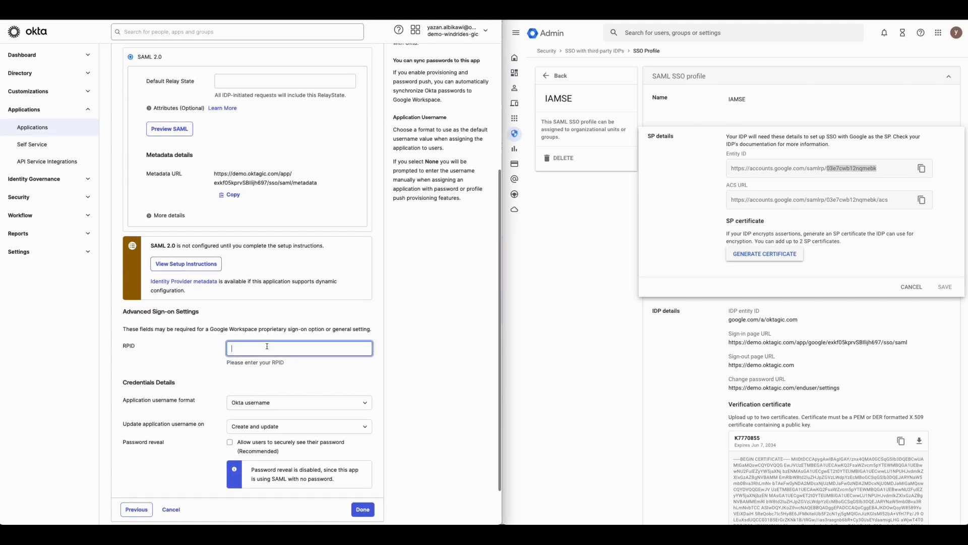
type("03e7cwb12nqmebk")
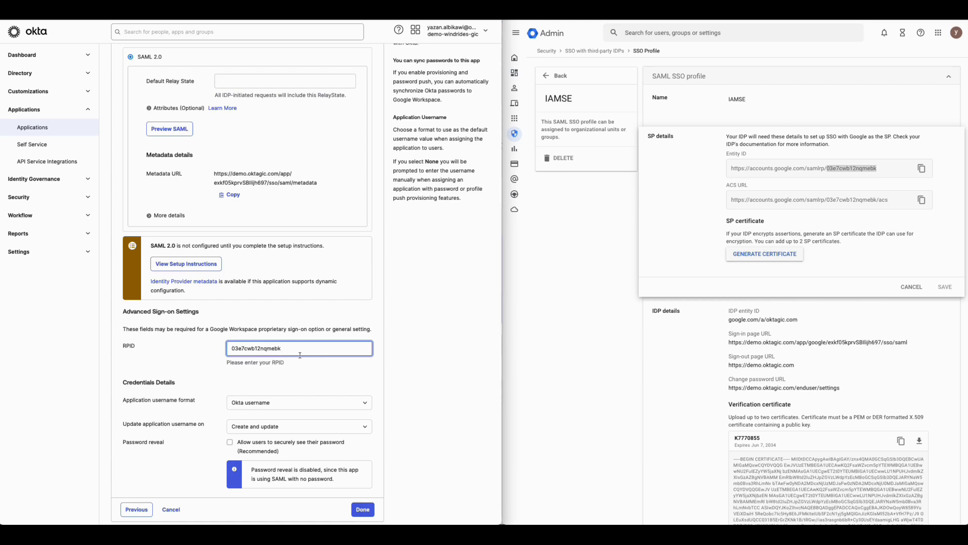
Step: Review the remaining sign-on options and finish adding the Google Workspace app with Okta username as the username format
scroll(300, 355, "down", 2)
scroll(302, 284, "up", 2)
scroll(302, 284, "up", 4)
scroll(302, 284, "down", 5)
scroll(302, 284, "down", 1)
left_click(366, 466)
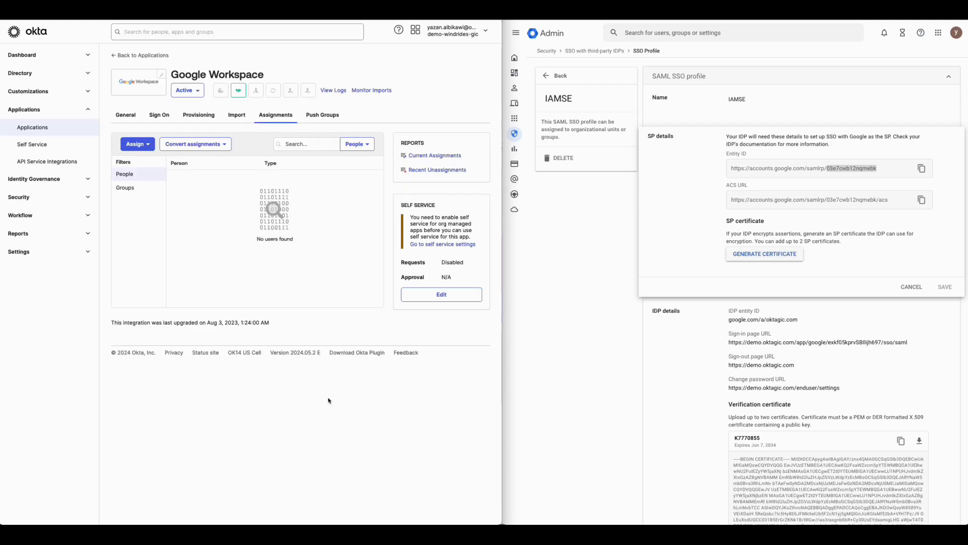
Step: Review the Google Workspace app's sign-on settings and open its provisioning settings
left_click(164, 120)
scroll(240, 235, "down", 2)
scroll(240, 235, "down", 3)
scroll(239, 236, "up", 5)
left_click(195, 120)
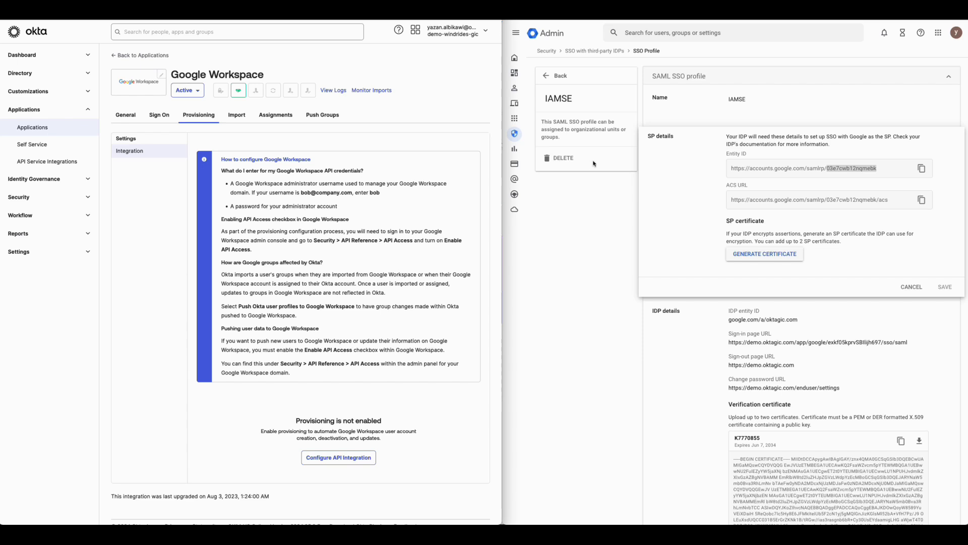
left_click(611, 231)
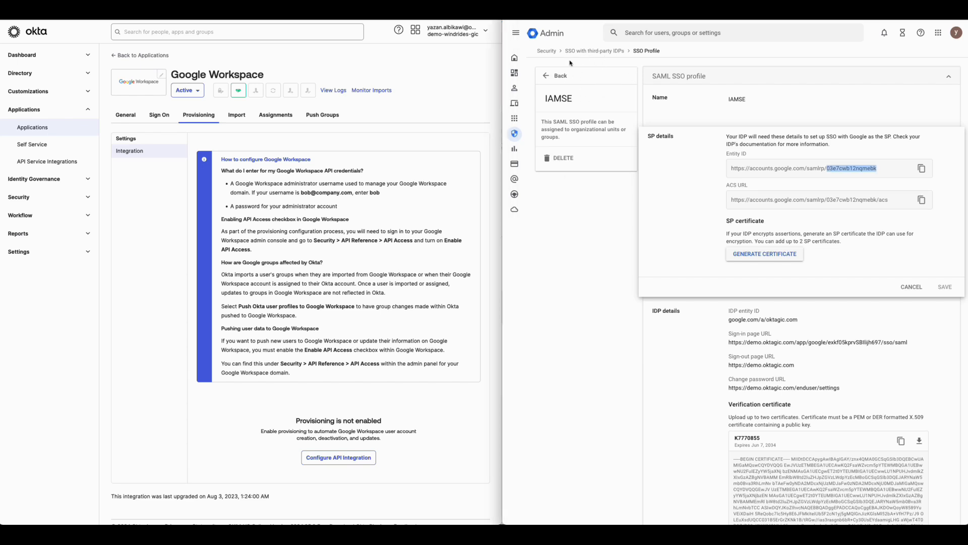
Step: Open the management of SSO profile assignments and select the oktagic.com organizational unit
left_click(562, 76)
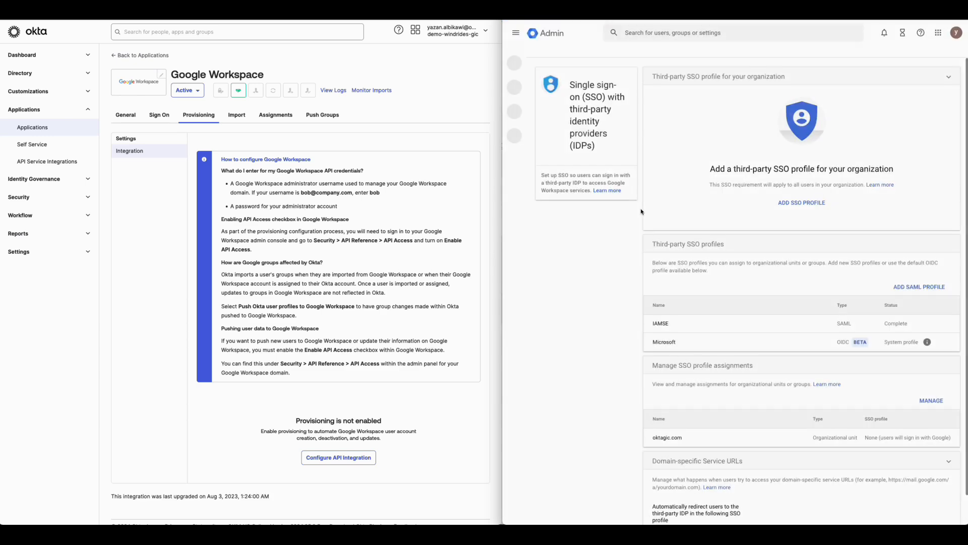
scroll(692, 254, "down", 2)
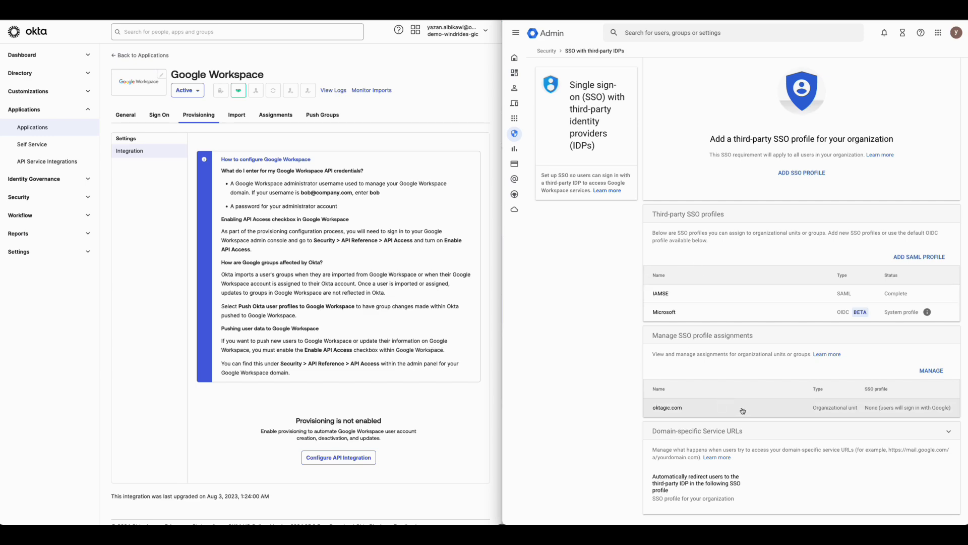
left_click(928, 372)
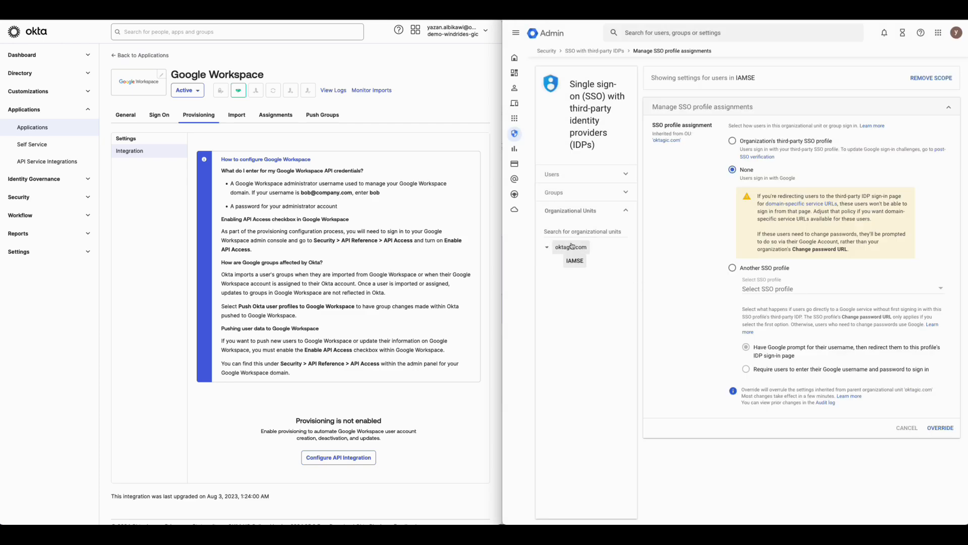
left_click(572, 247)
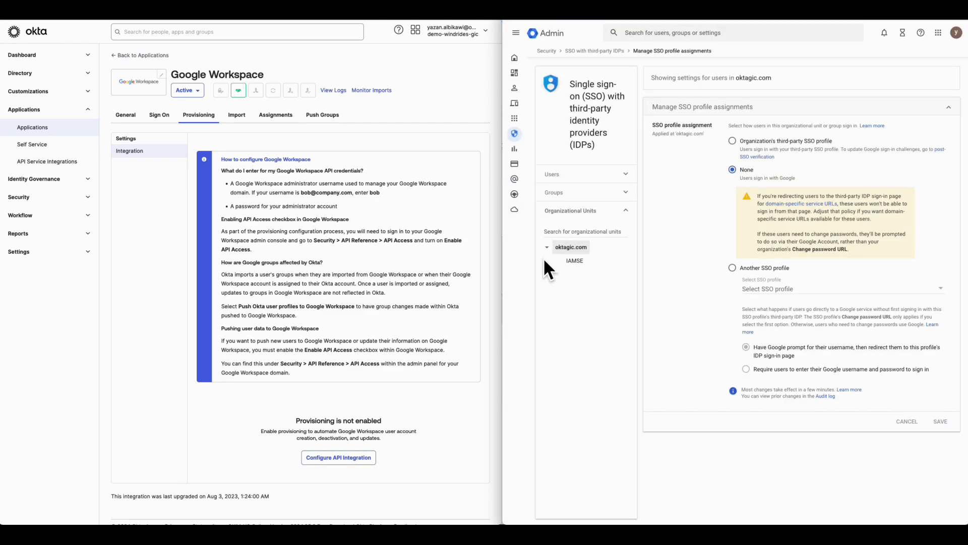
left_click(575, 261)
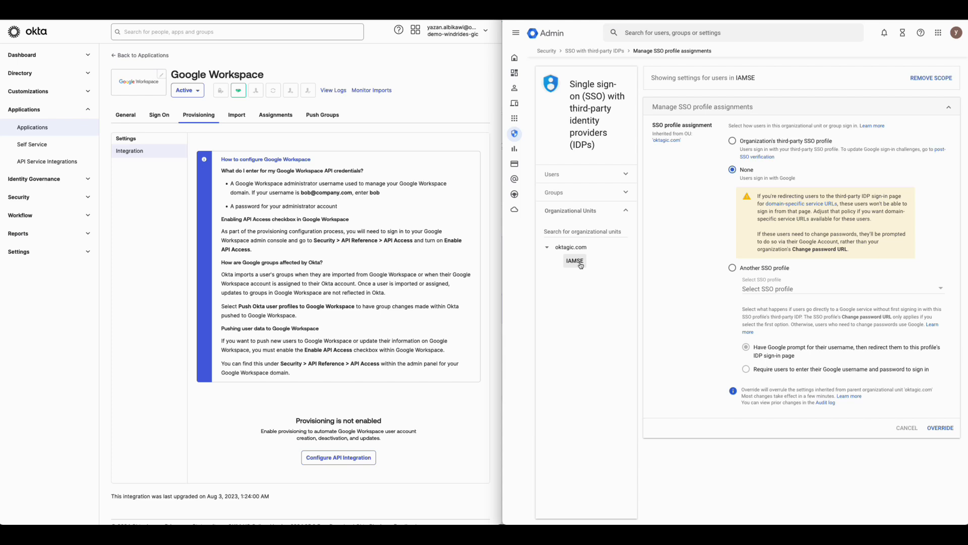
left_click(569, 248)
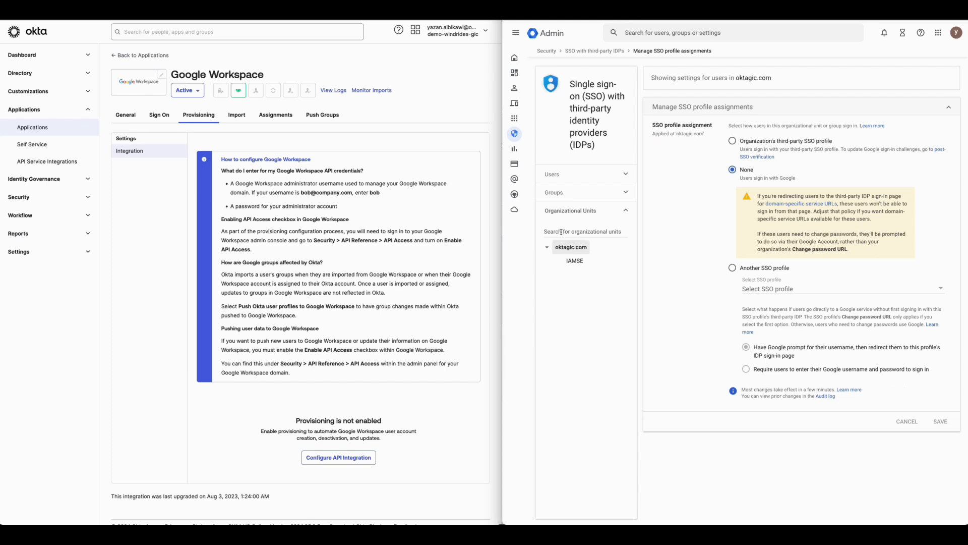
Step: Assign the IAMSE - SAML profile to oktagic.com, require users to enter their Google username and password to sign in, and save
left_click(732, 268)
left_click(838, 212)
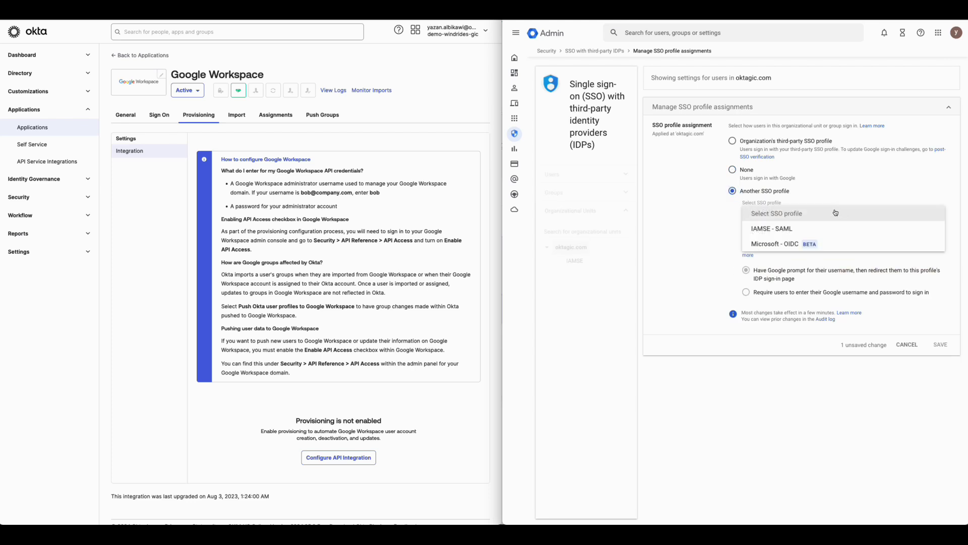
left_click(772, 229)
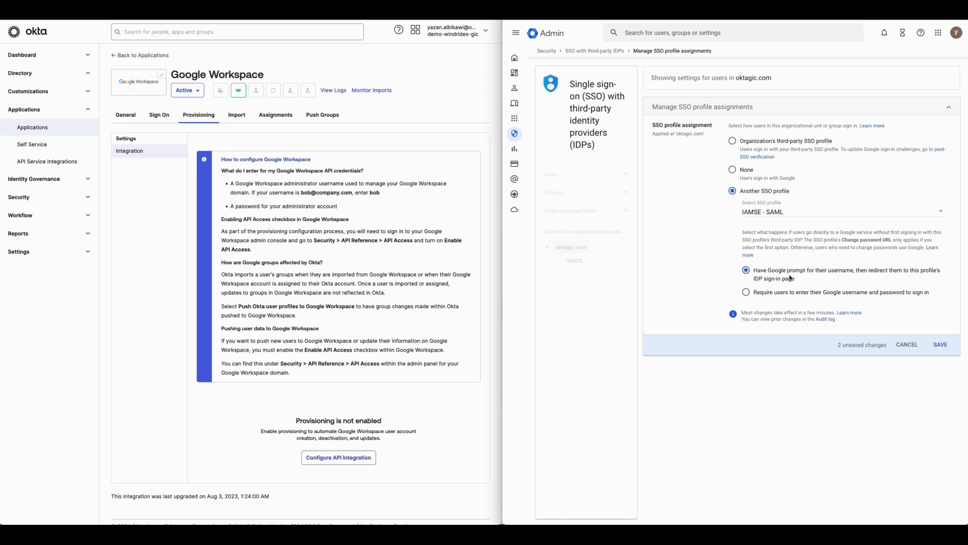
left_click(764, 294)
left_click(941, 345)
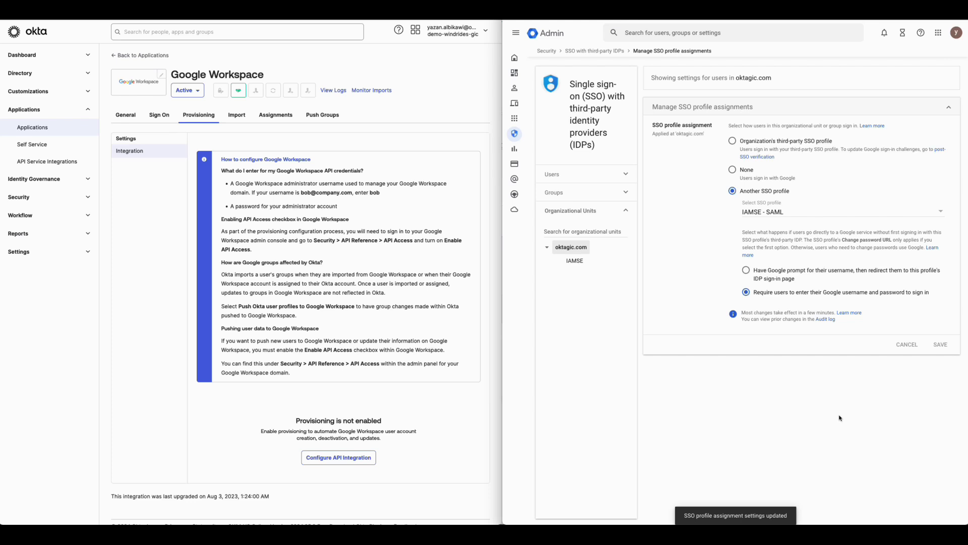
Step: Open the test user's details in the Google Admin directory and select the user's e-mail address for copying
left_click(515, 88)
left_click(534, 104)
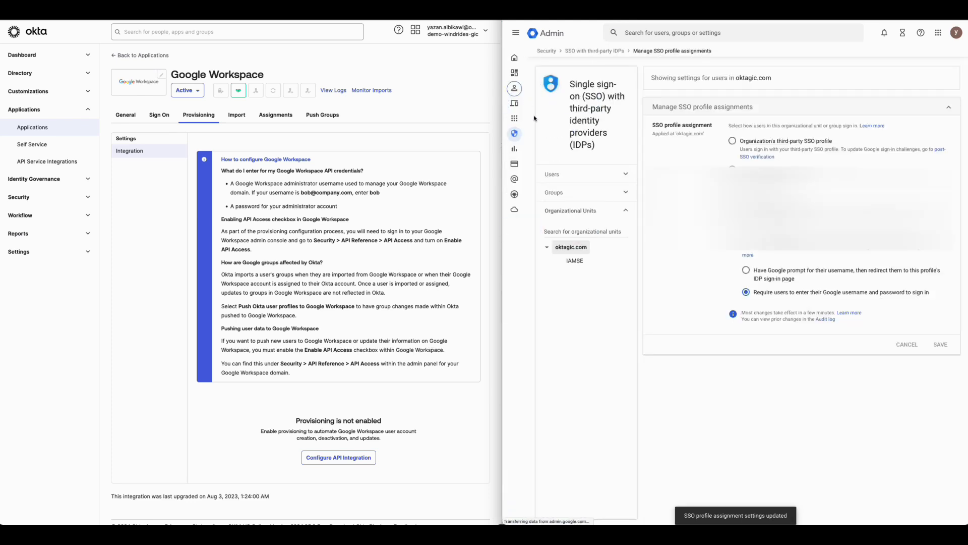
double_click(790, 156)
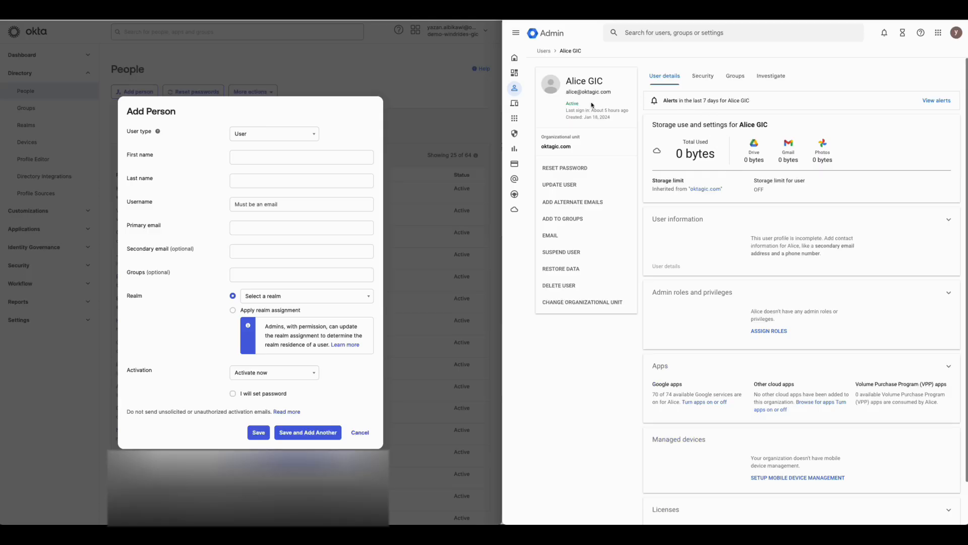
triple_click(594, 94)
key("ctrl+c")
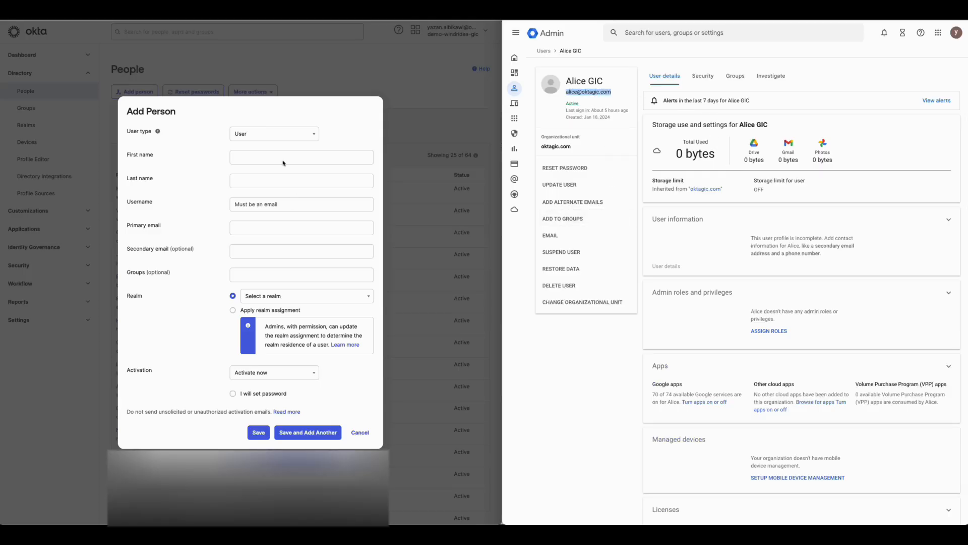
Step: Fill in the new Okta person with the copied e-mail address as username, plus the user's first and last name
left_click(264, 156)
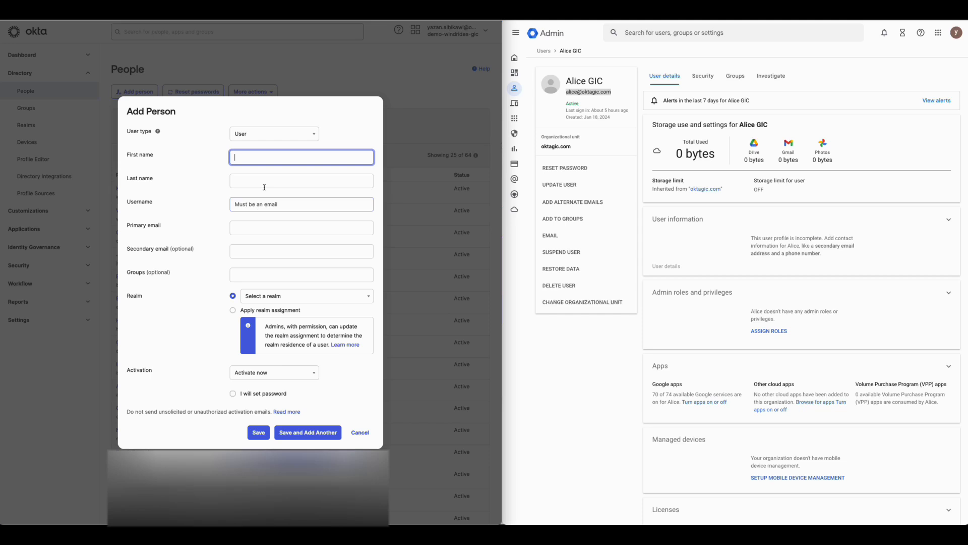
left_click(253, 198)
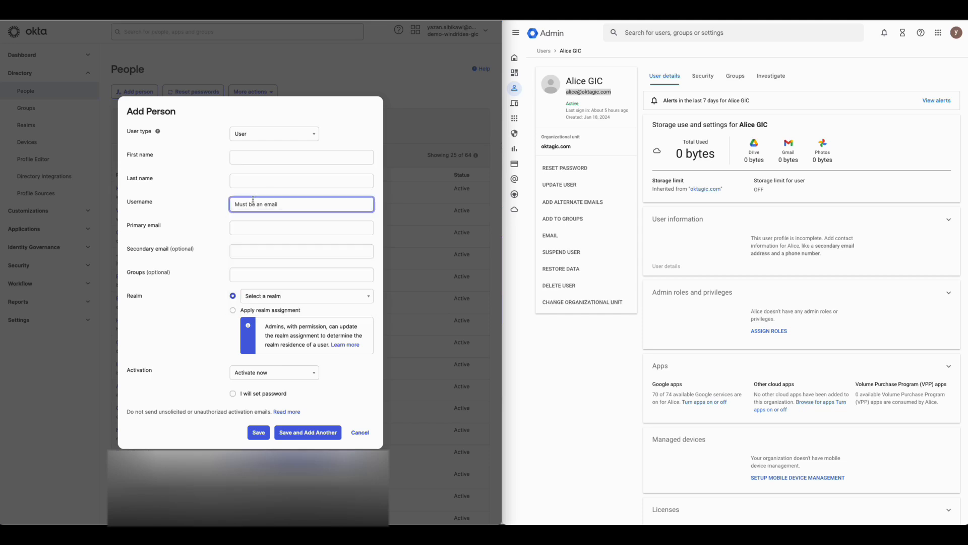
key("ctrl+v")
left_click(244, 156)
type("Alice")
key("Tab")
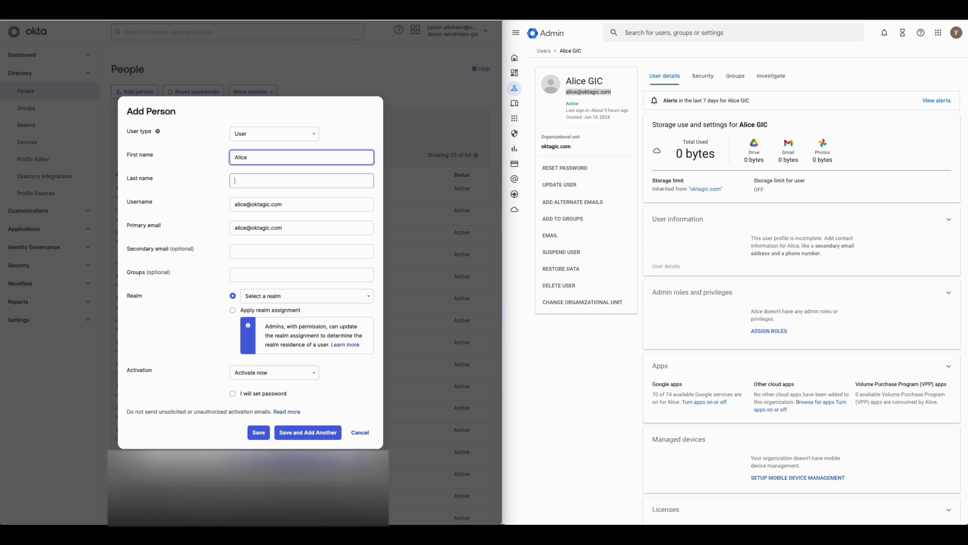
type("GIC")
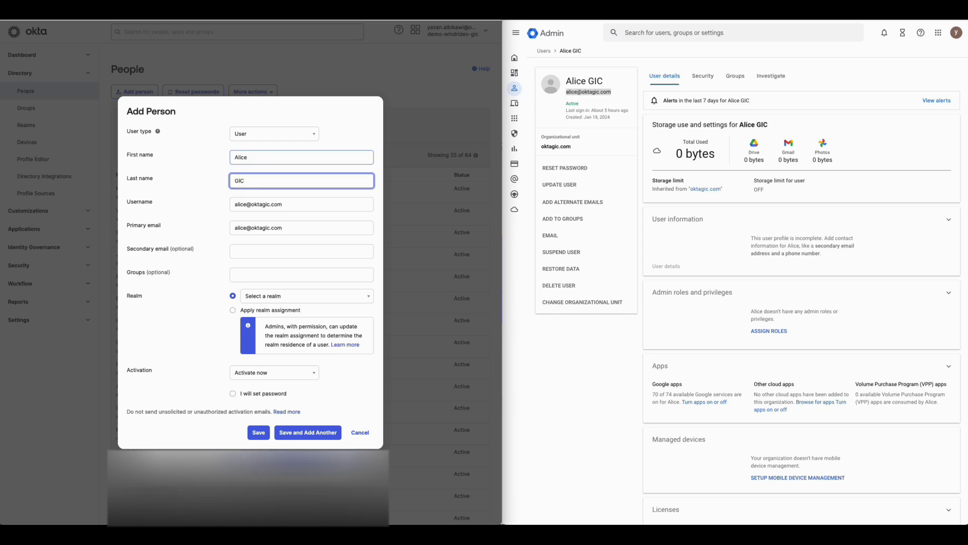
Step: Choose Apply realm assignment, leave the administrator-set password option off, and save the new person with Activate now
left_click(234, 311)
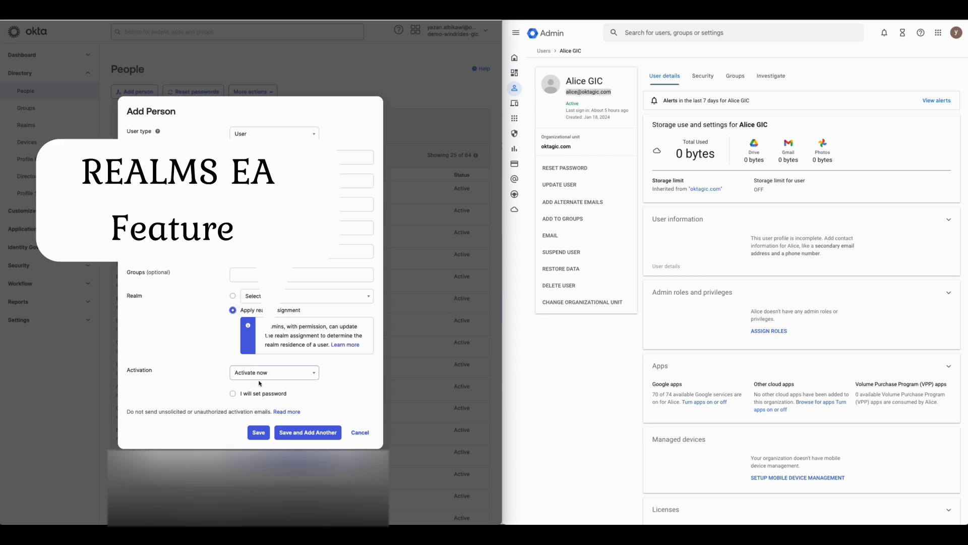
left_click(233, 394)
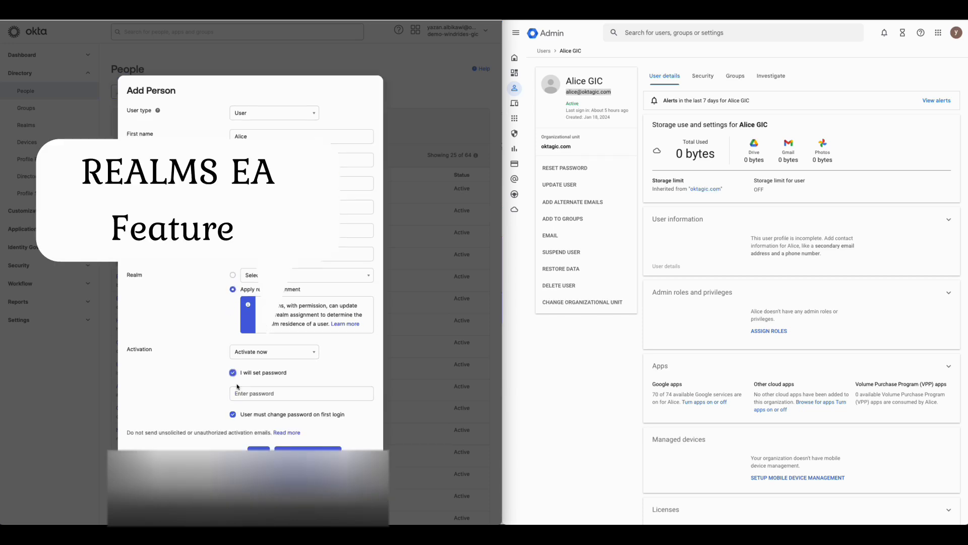
left_click(233, 413)
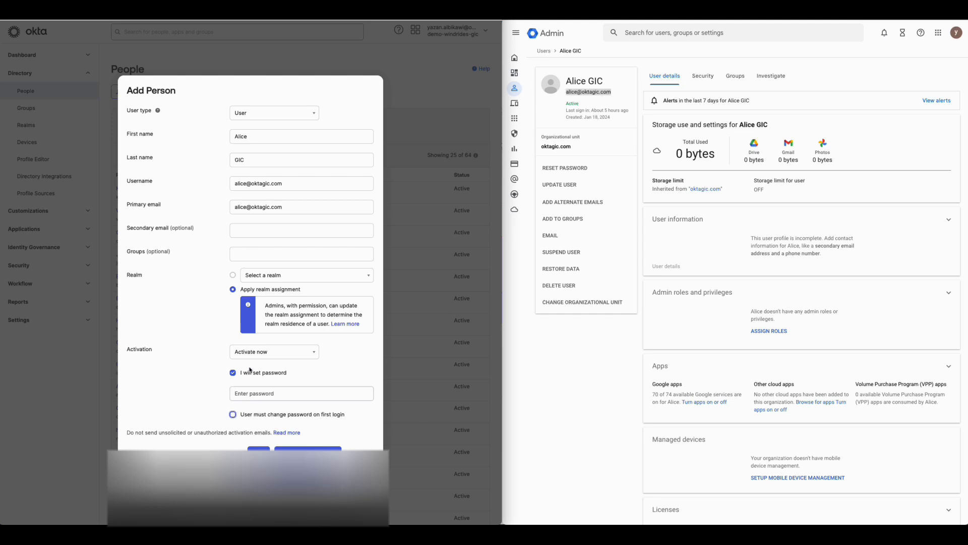
left_click(233, 374)
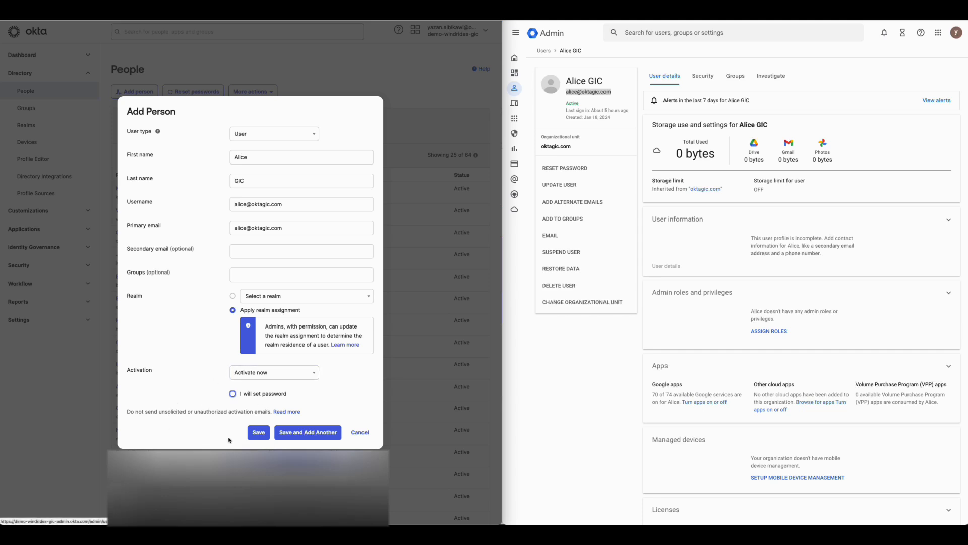
left_click(261, 433)
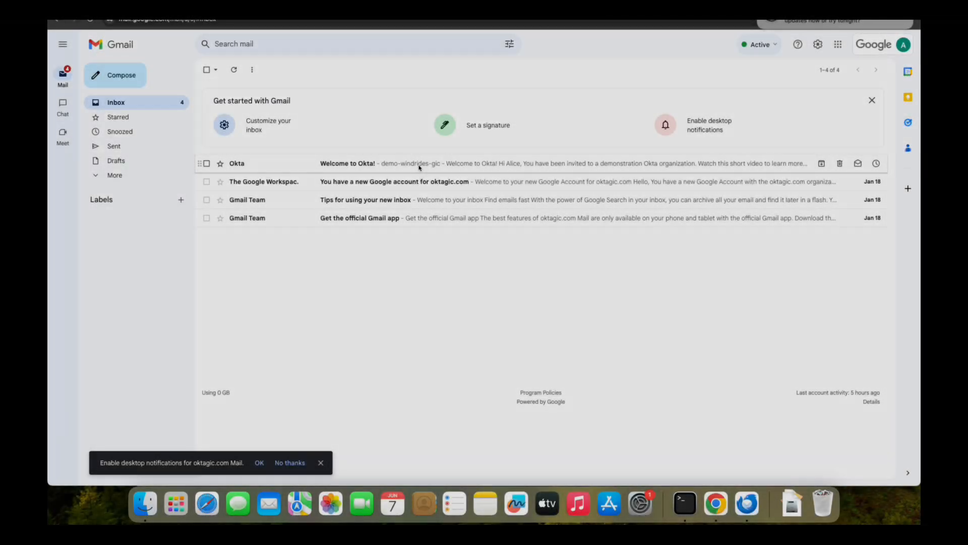
Step: Switch to the new user's Gmail inbox, activate the account from the Welcome to Okta! e-mail, and open its password setup
left_click(420, 167)
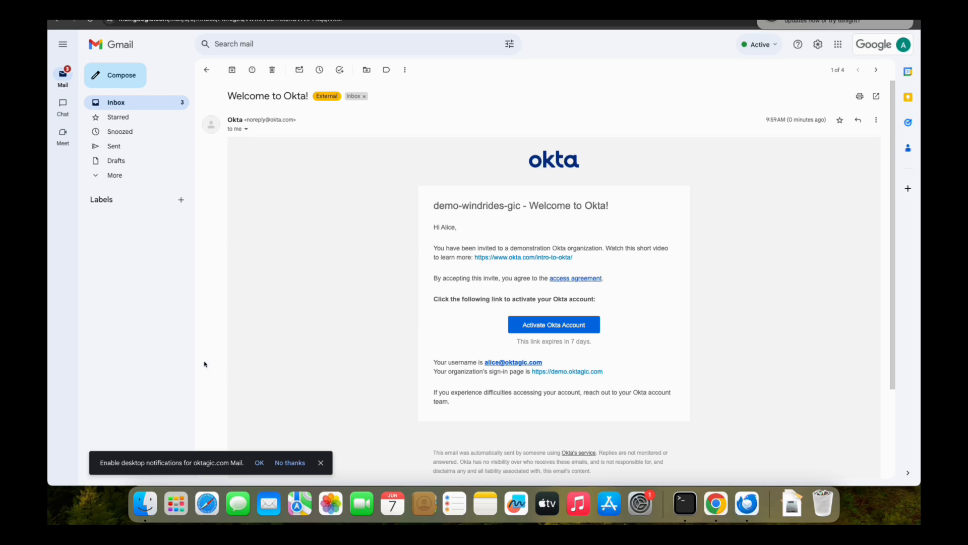
left_click(540, 327)
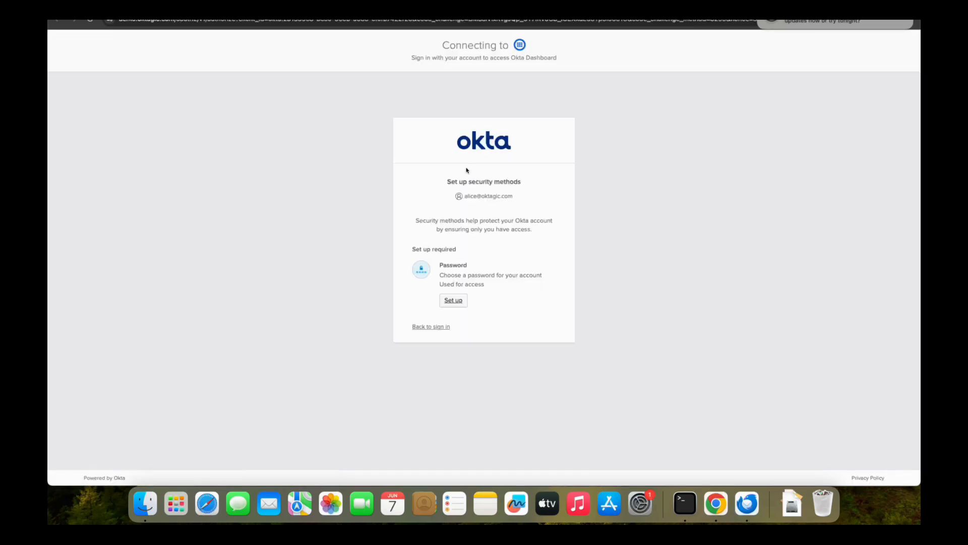
left_click(454, 301)
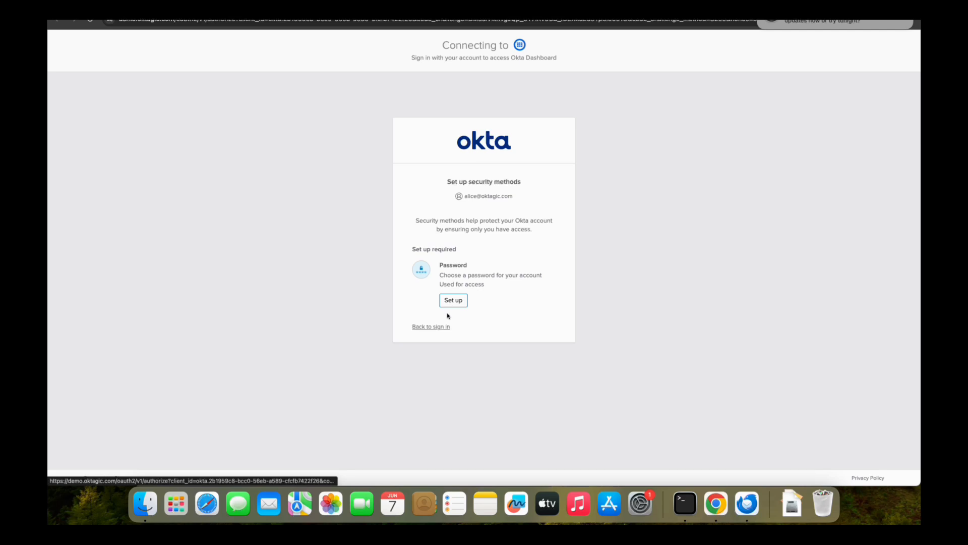
Step: Enter and confirm a new password for the Okta account, and start the Okta Verify setup
left_click(437, 358)
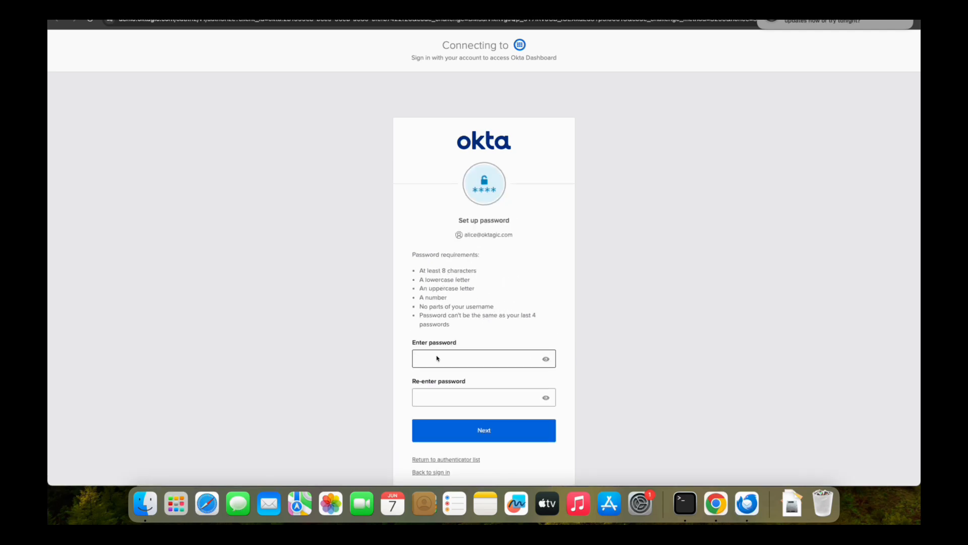
type("••••••••••••")
key("Tab")
type("••••••••••••")
key("Return")
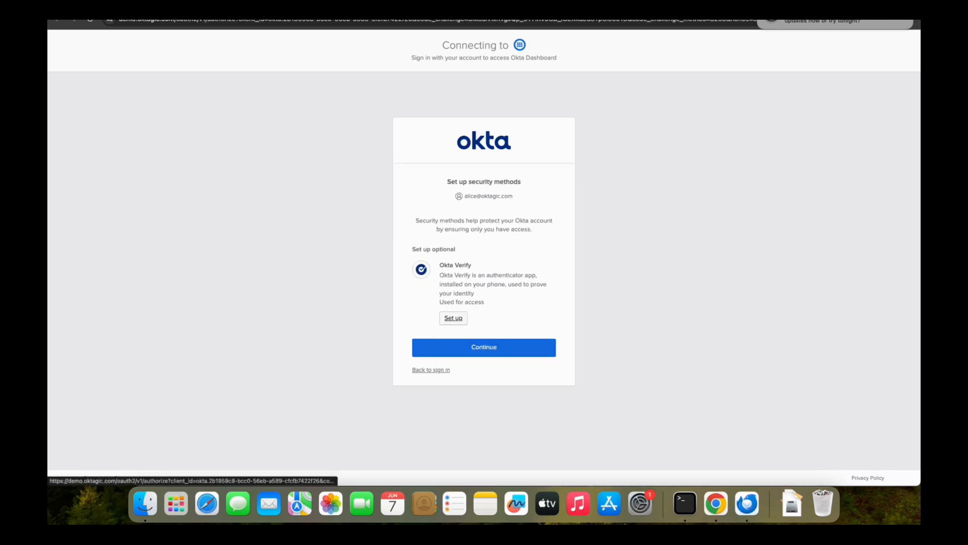
left_click(456, 319)
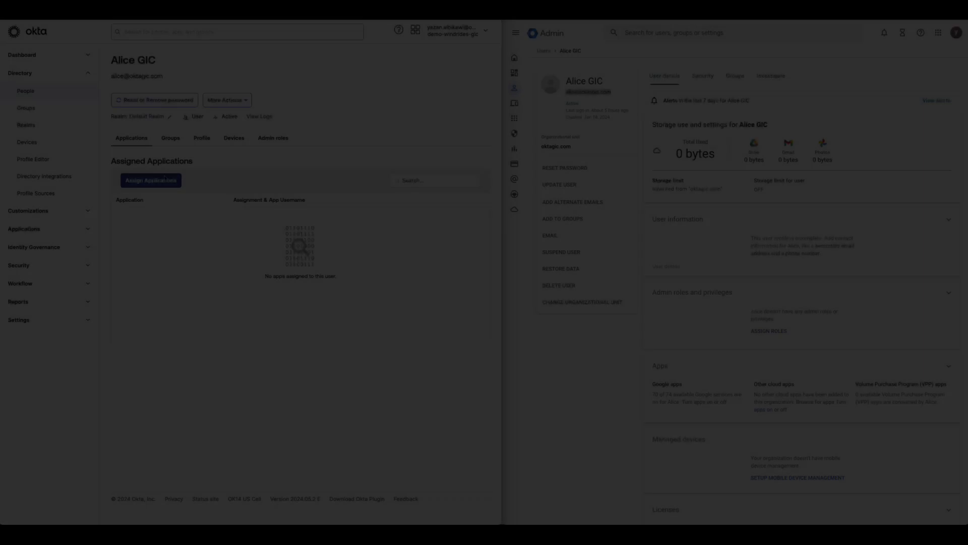
Step: Assign the Google Workspace app to the new user in Okta and launch Google Workspace Mail from the user's dashboard
left_click(151, 180)
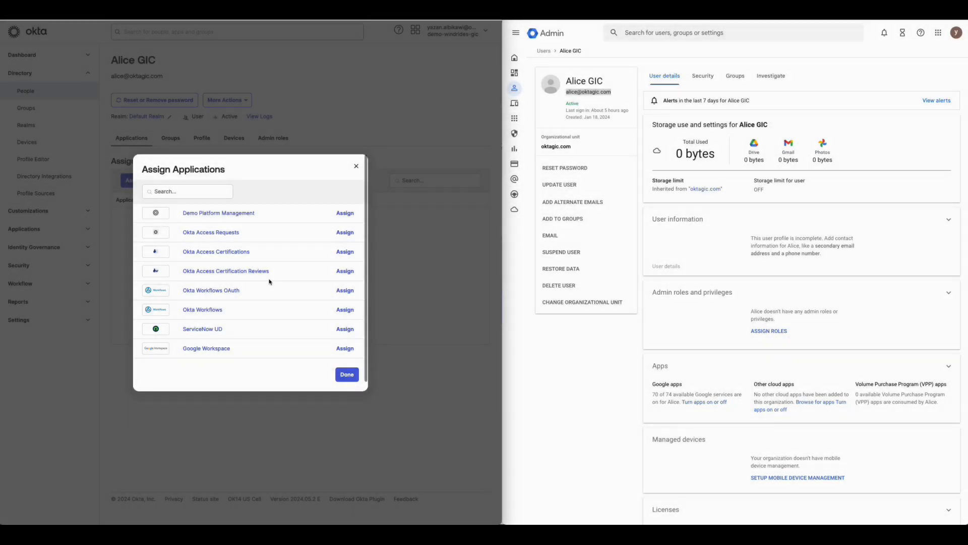
scroll(272, 282, "down", 1)
left_click(345, 339)
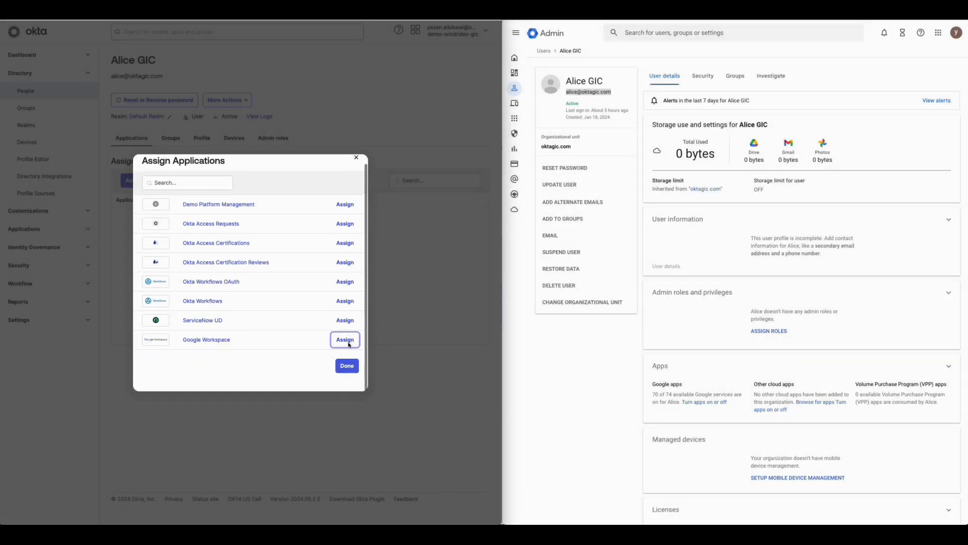
left_click(278, 305)
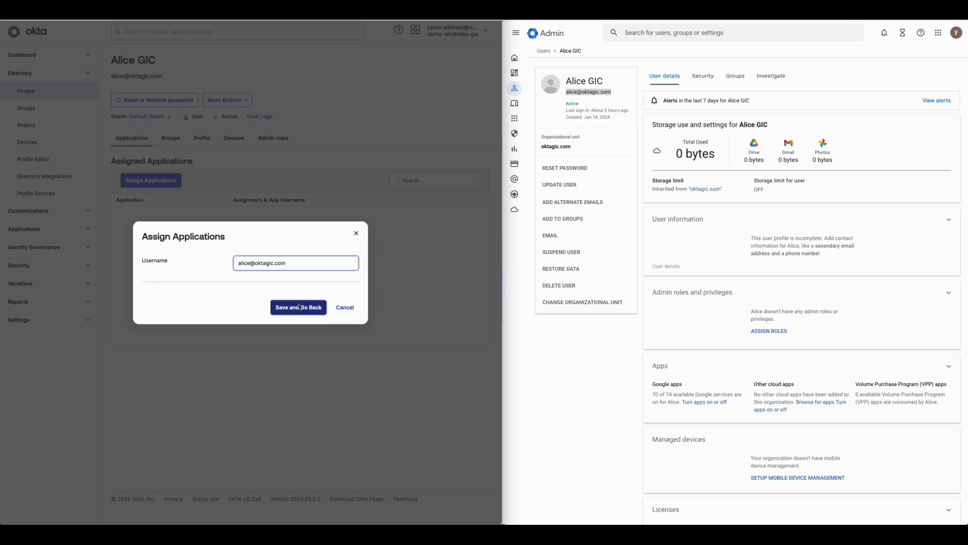
left_click(342, 356)
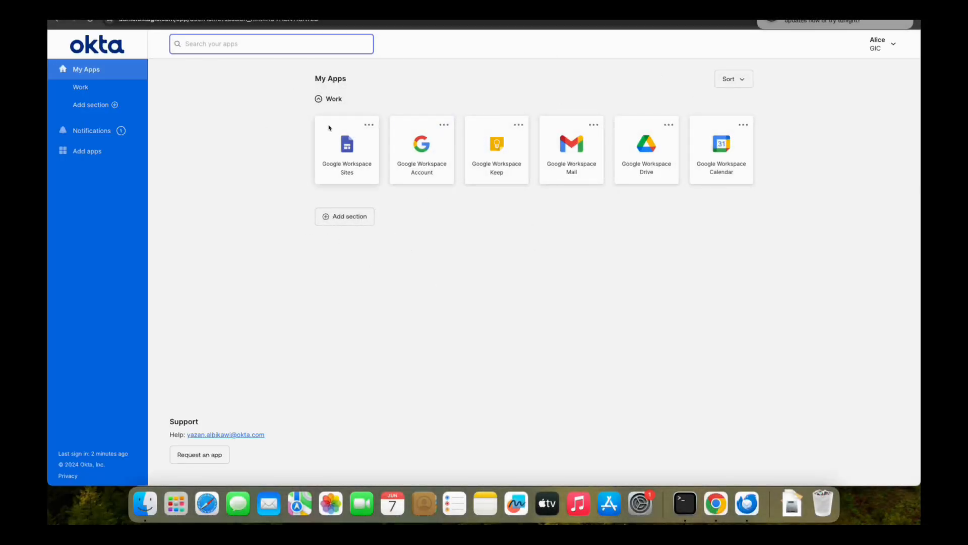
left_click(566, 158)
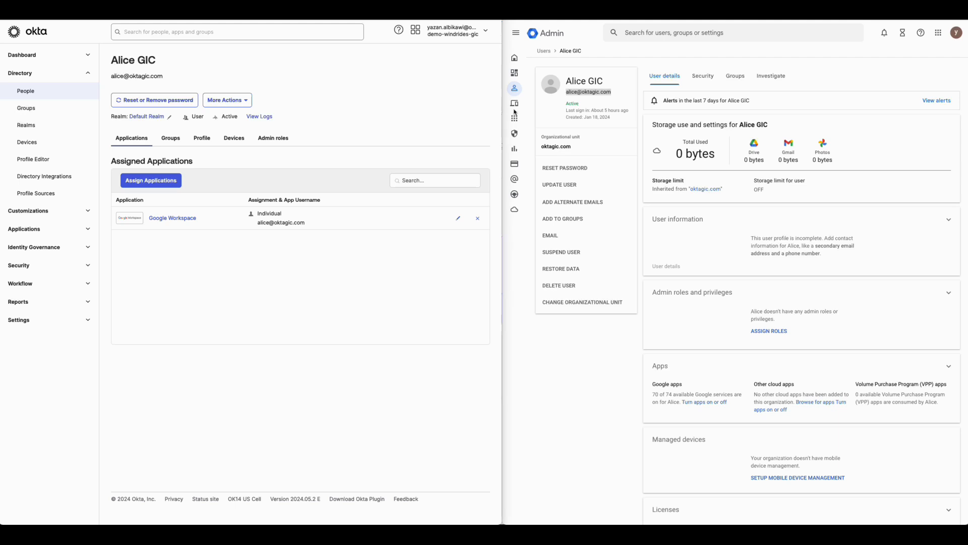
Step: Review the sign-in options of oktagic.com's SSO profile assignment in Google Admin, trying the redirect to the IDP sign-in page and discarding the change
left_click(514, 133)
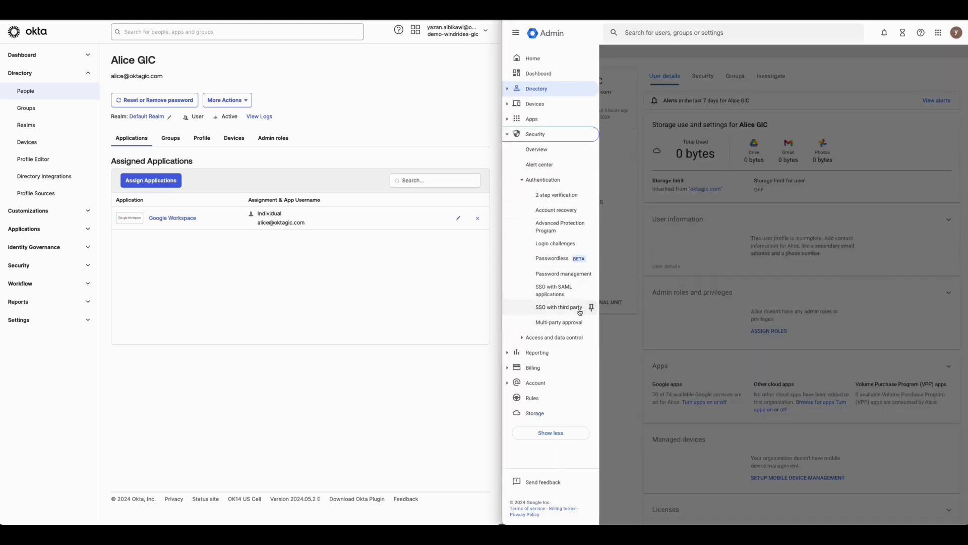
left_click(554, 307)
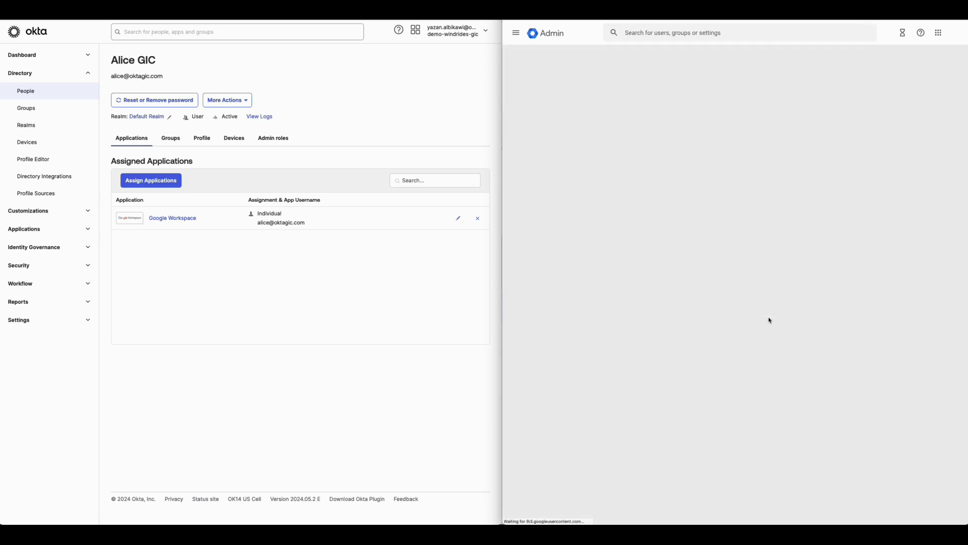
scroll(874, 344, "down", 1)
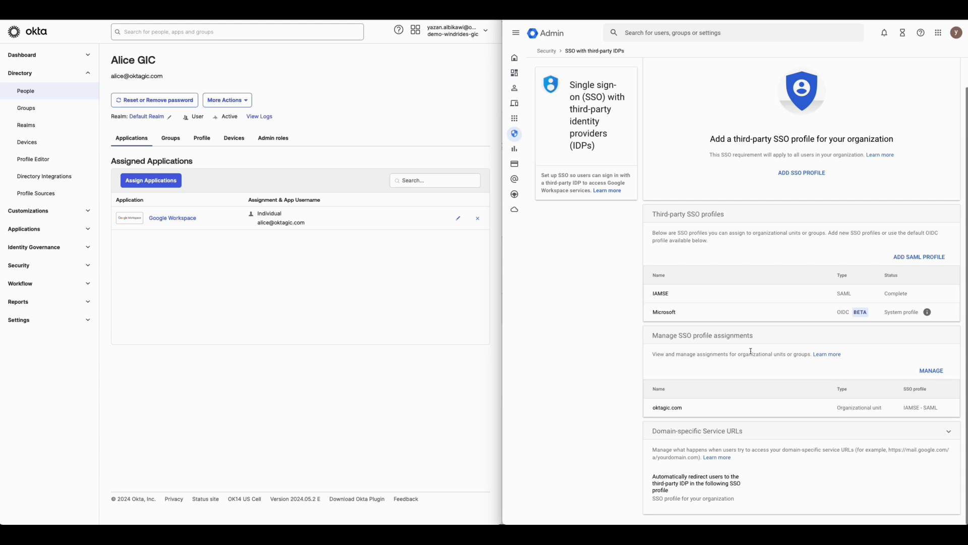
left_click(931, 372)
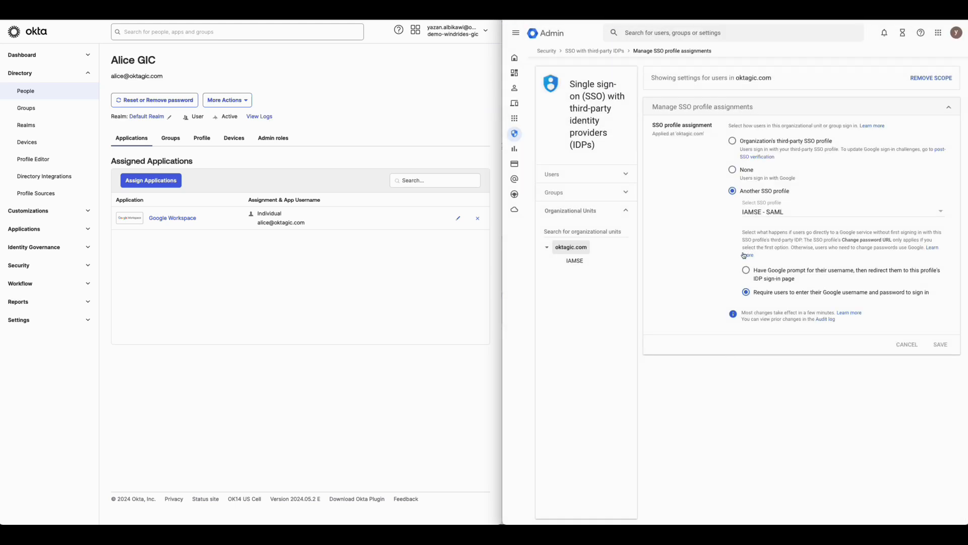
left_click_drag(761, 293, 932, 295)
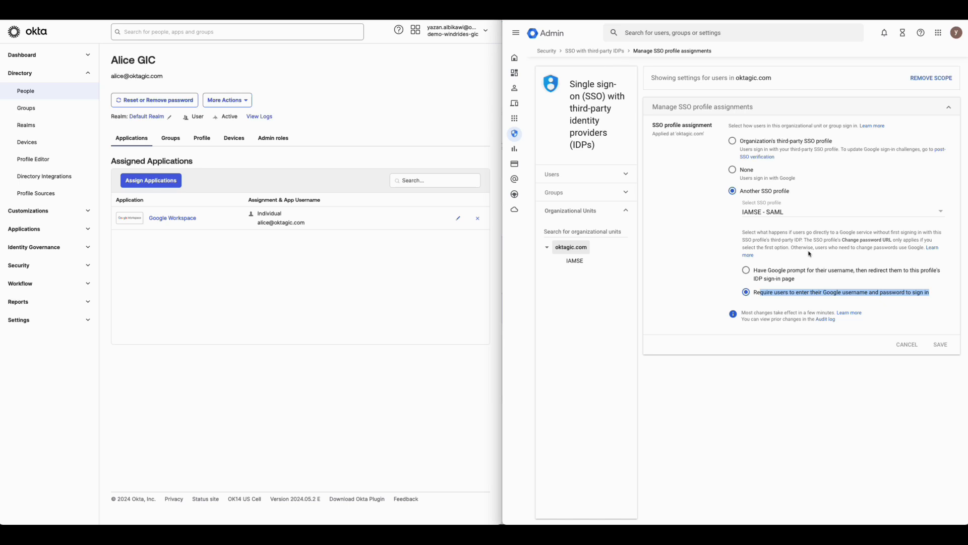
left_click(792, 272)
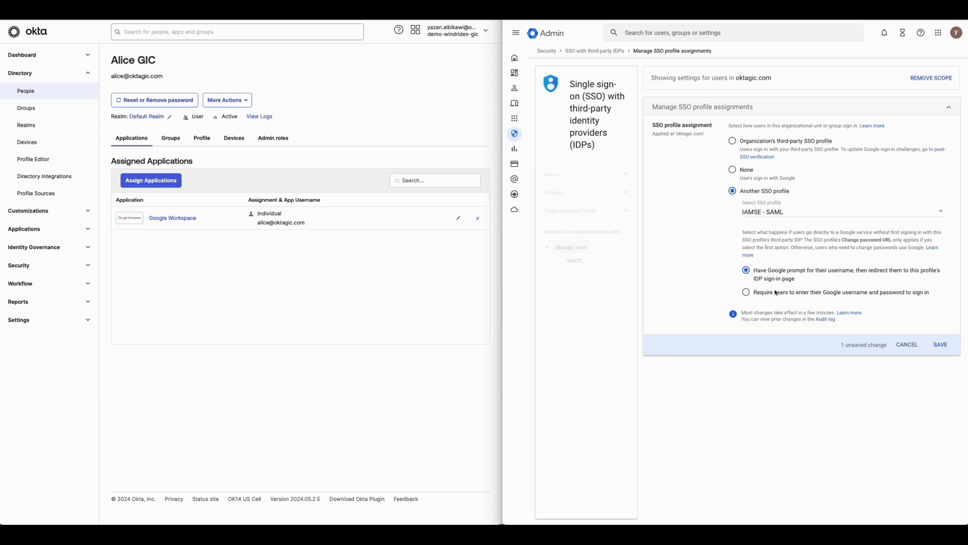
left_click(907, 344)
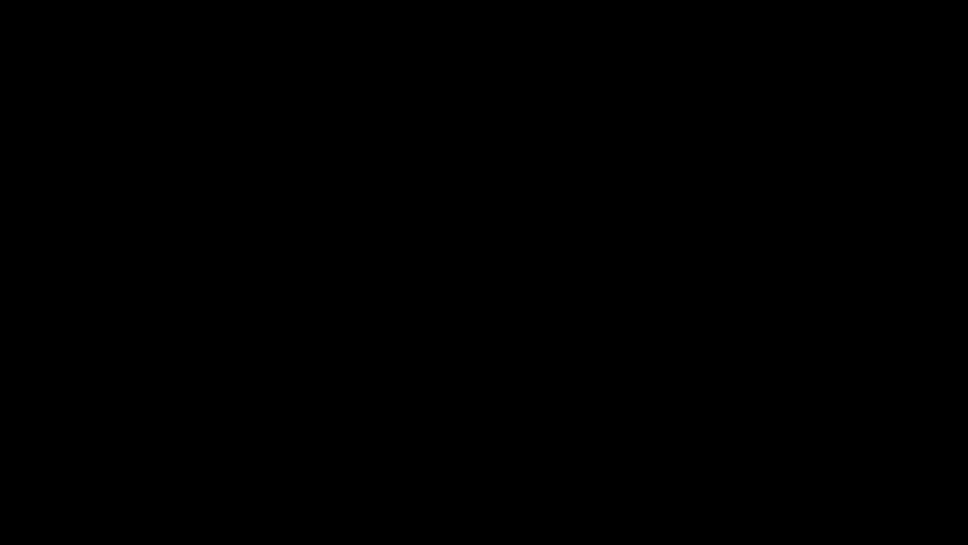